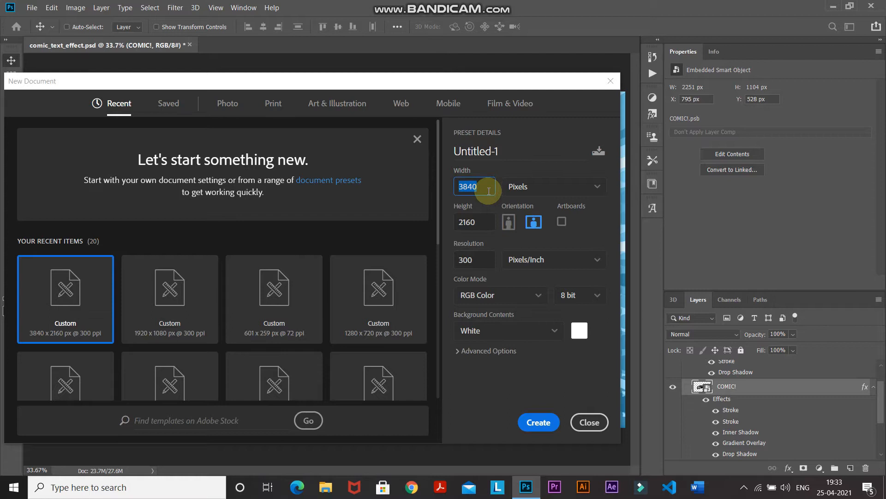
- Create a new 3840 x 2160 px RGB document at 300 pixels/inch with a white background
{"action": "double_click", "coordinate": [482, 222]}
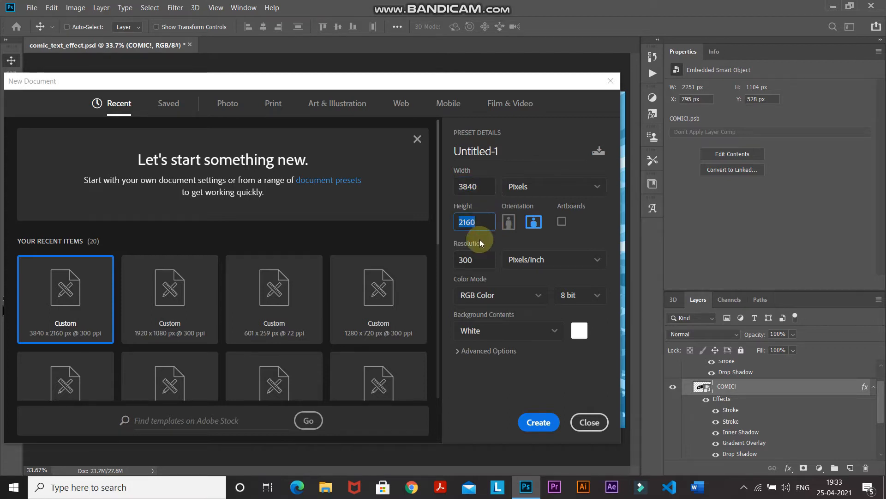
{"action": "left_click", "coordinate": [481, 260]}
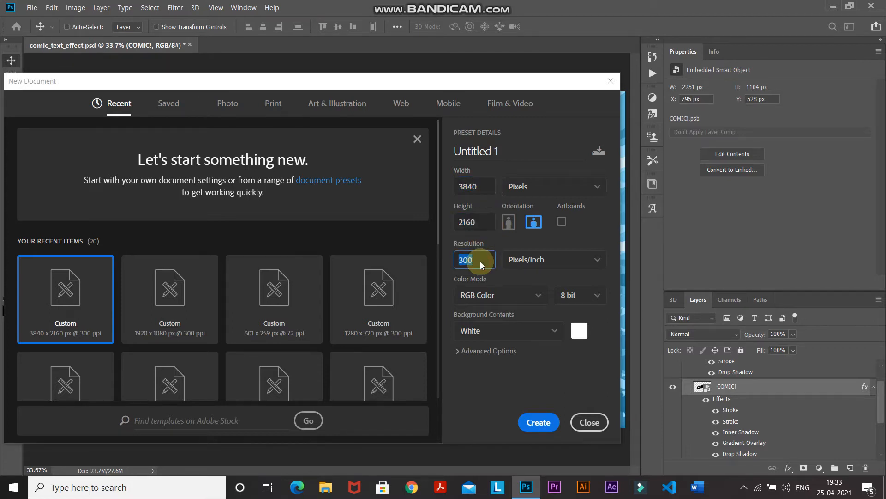
{"action": "left_click", "coordinate": [531, 421]}
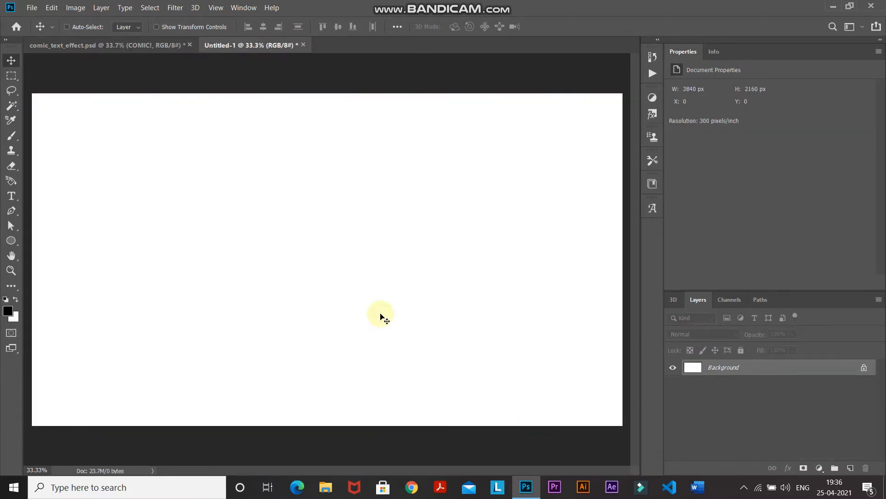
- Set up the Horizontal Type tool with the Bangers Regular font at 180 pt and black (000000) as the foreground color
{"action": "left_click", "coordinate": [13, 196]}
{"action": "left_click", "coordinate": [48, 196]}
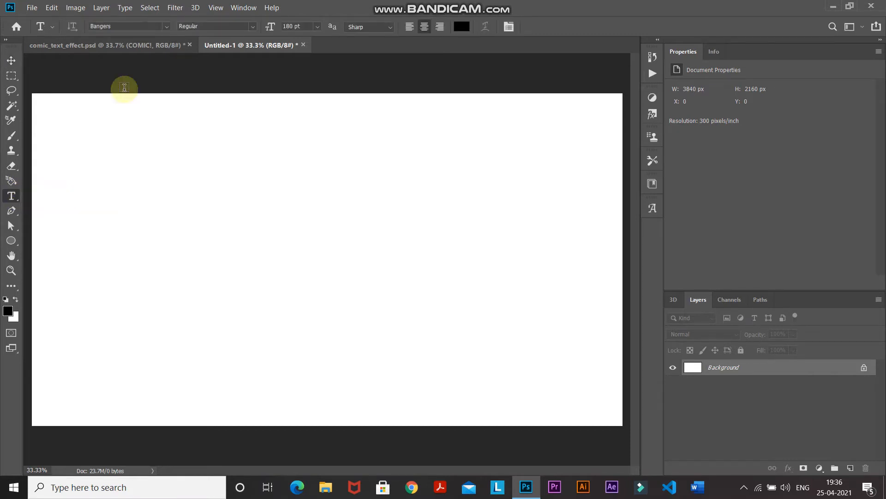
{"action": "left_click", "coordinate": [166, 27]}
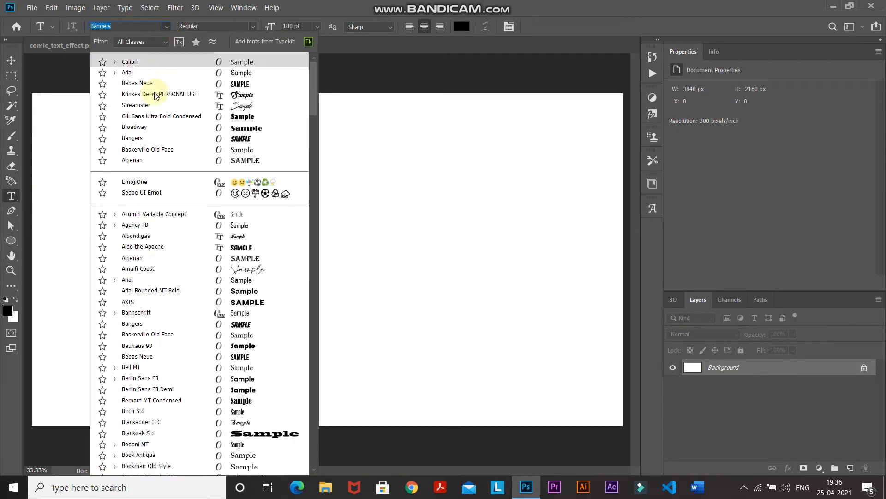
{"action": "left_click", "coordinate": [152, 140]}
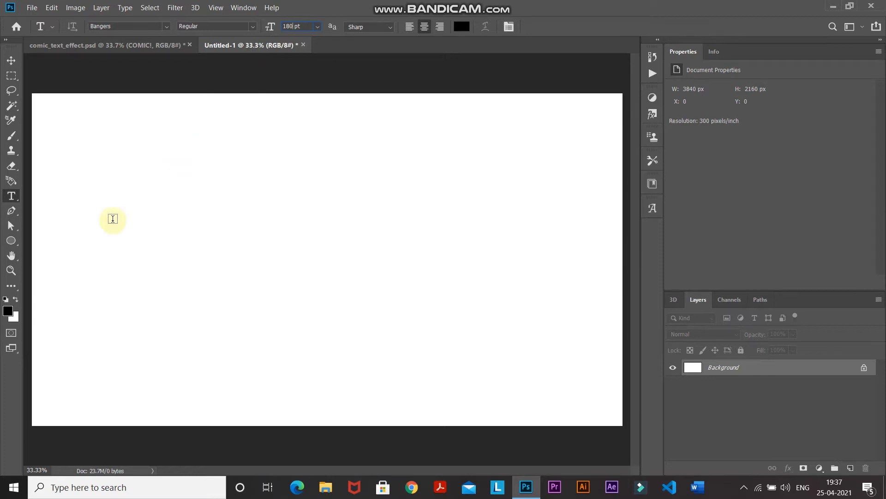
{"action": "left_click", "coordinate": [8, 311]}
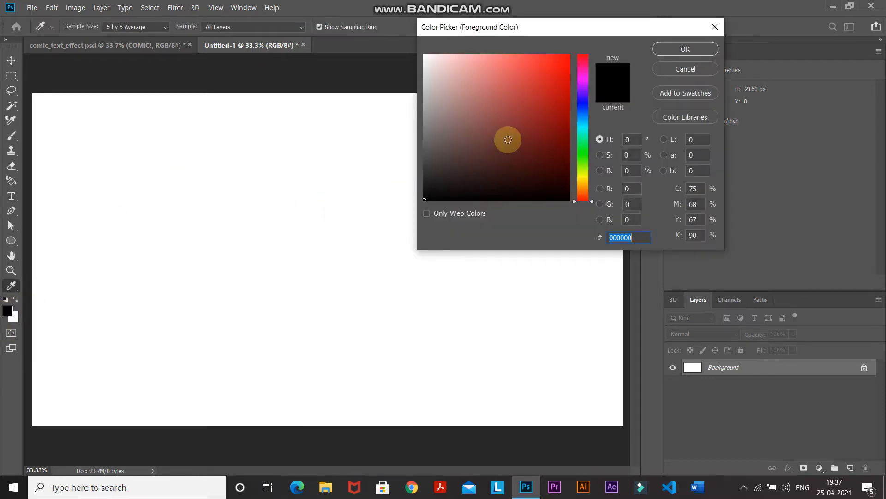
{"action": "left_click", "coordinate": [673, 52]}
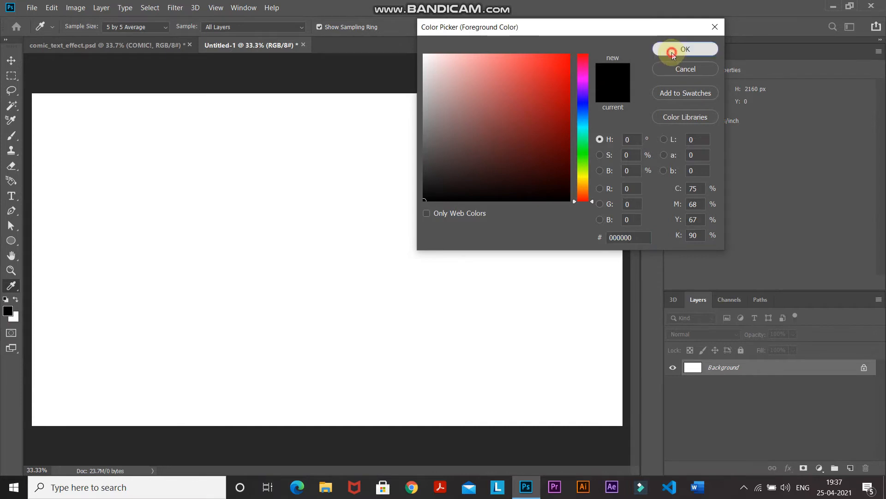
{"action": "key", "text": "t"}
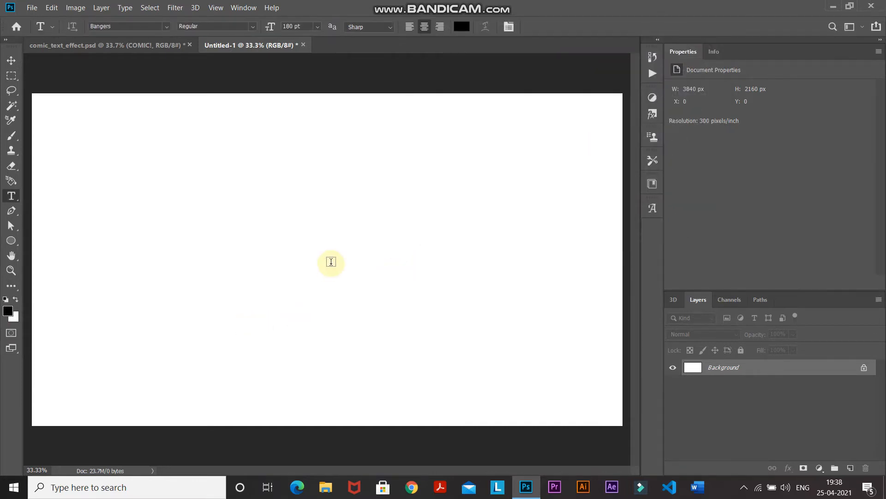
- Add the text "COMIC!" near the middle of the canvas and convert its layer to a smart object
{"action": "left_click", "coordinate": [330, 264]}
{"action": "left_click", "coordinate": [330, 264]}
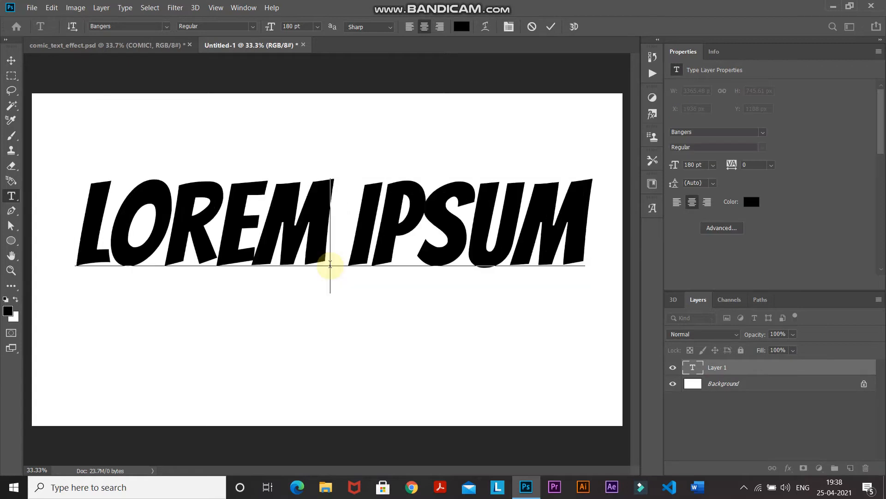
{"action": "type", "text": "COMIC!"}
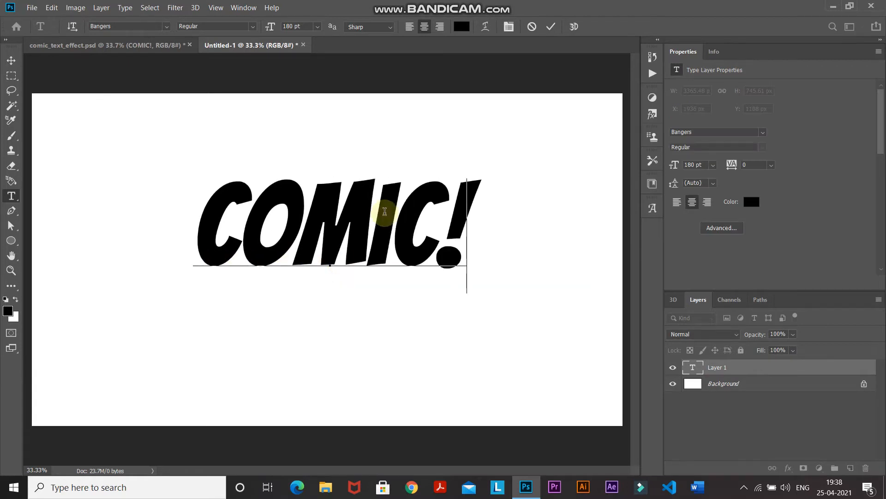
{"action": "left_click", "coordinate": [551, 26]}
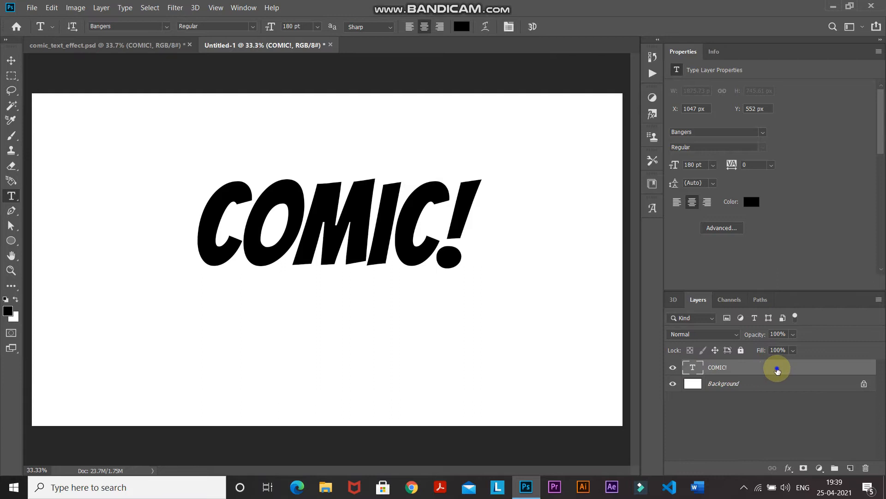
{"action": "right_click", "coordinate": [773, 371]}
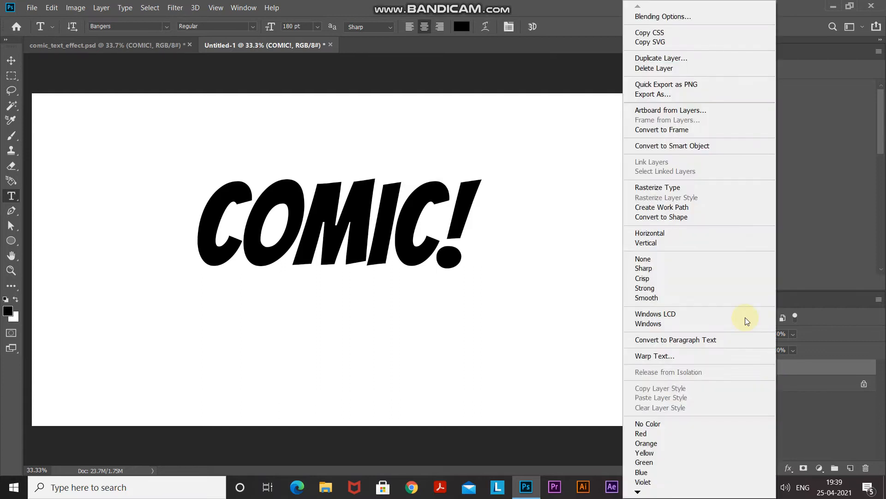
{"action": "left_click", "coordinate": [654, 146]}
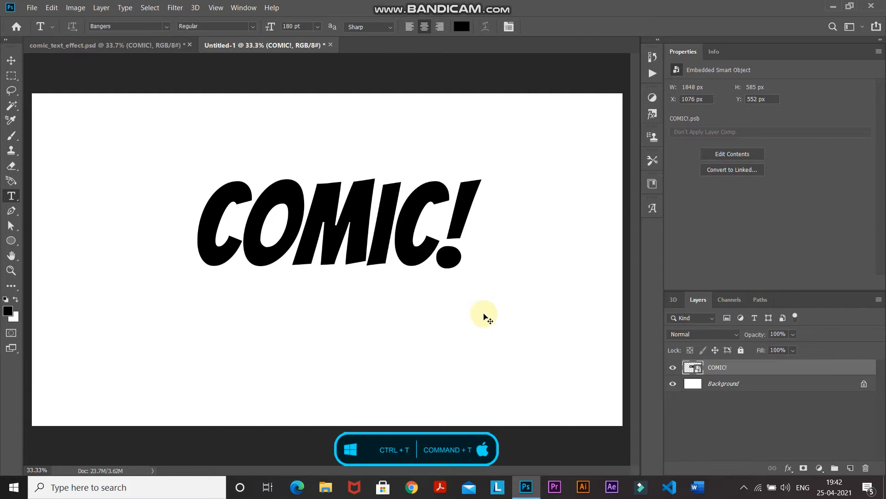
- Enlarge the COMIC! text to about 130% and rotate it about 10° counterclockwise with Free Transform
{"action": "key", "text": "ctrl+t"}
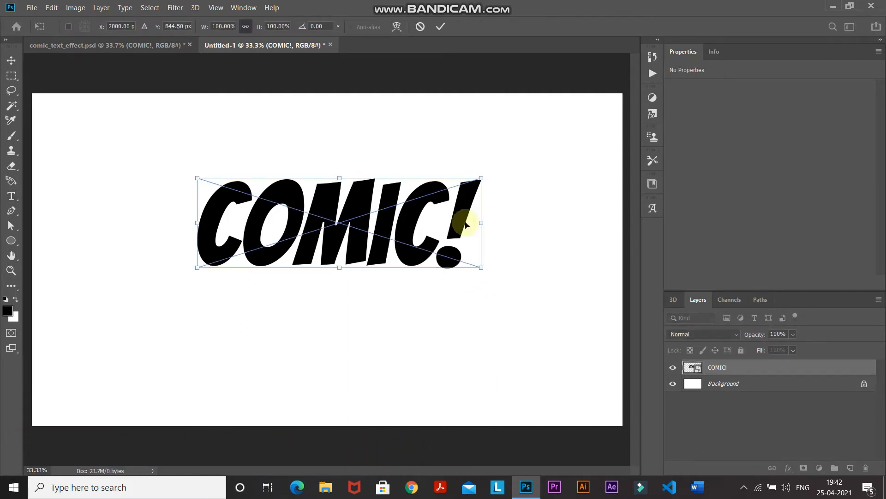
{"action": "left_click_drag", "start_coordinate": [481, 178], "coordinate": [563, 137]}
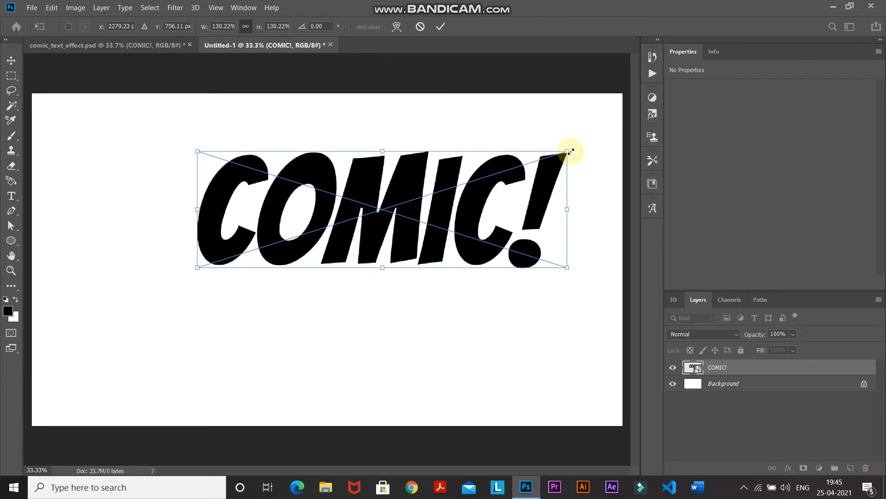
{"action": "left_click_drag", "start_coordinate": [576, 146], "coordinate": [557, 120]}
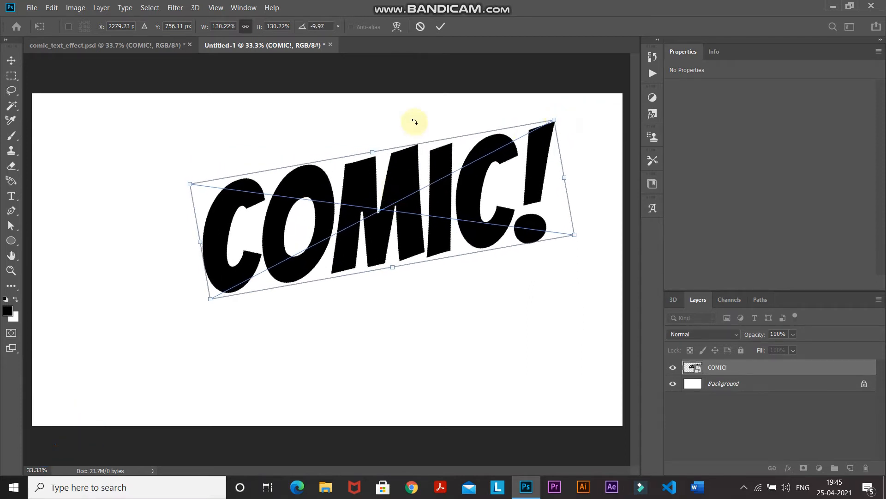
{"action": "left_click", "coordinate": [440, 29]}
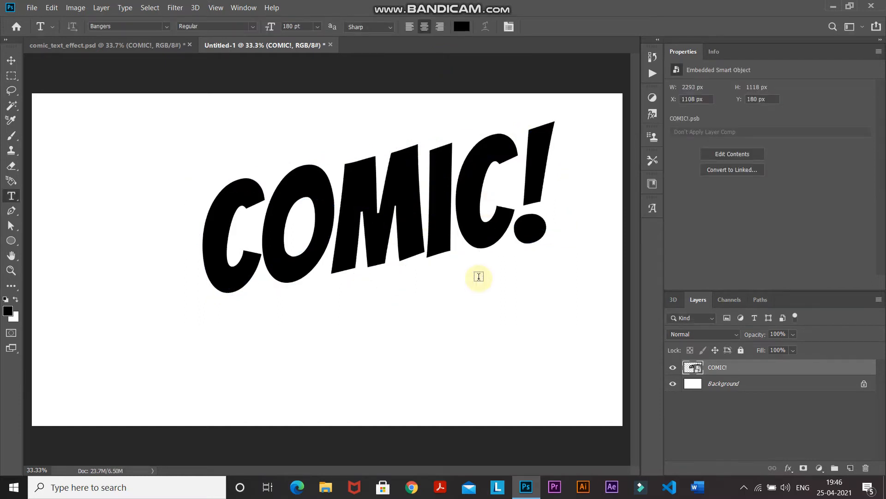
- Center the COMIC! layer horizontally and vertically on the Background layer
{"action": "key", "text": "ctrl"}
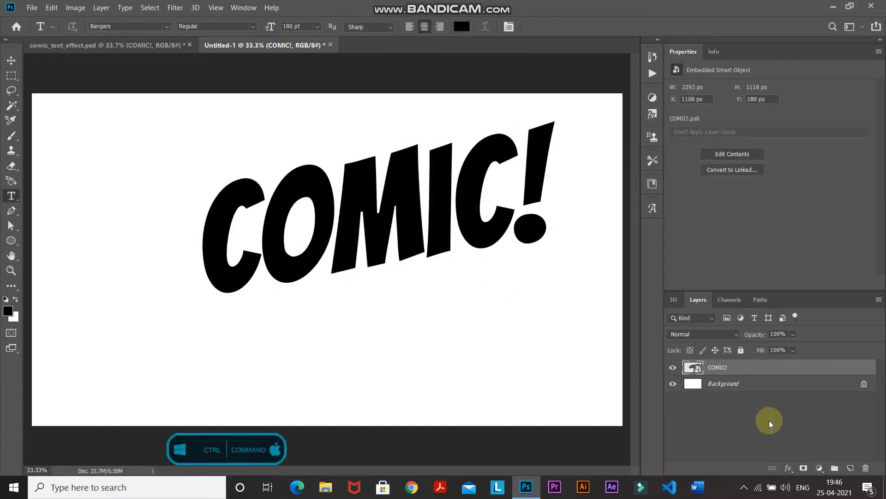
{"action": "left_click", "coordinate": [770, 384], "text": "ctrl"}
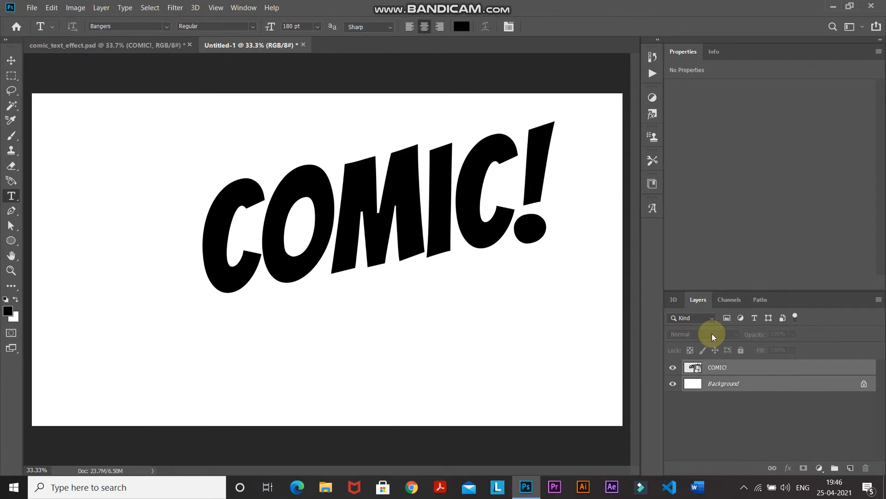
{"action": "left_click", "coordinate": [8, 62]}
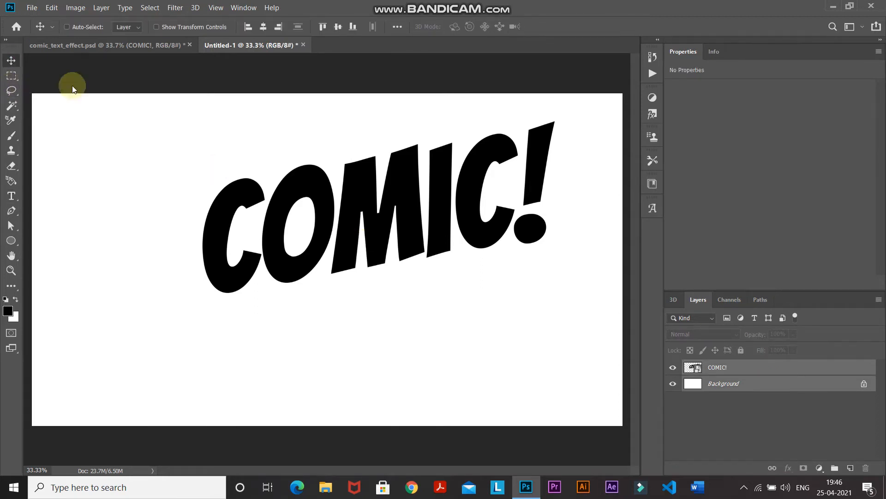
{"action": "left_click", "coordinate": [268, 31]}
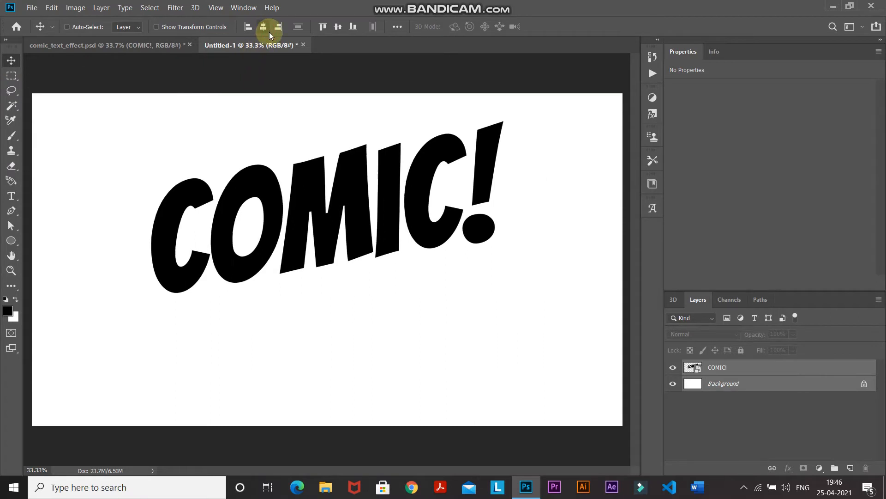
{"action": "left_click", "coordinate": [338, 27]}
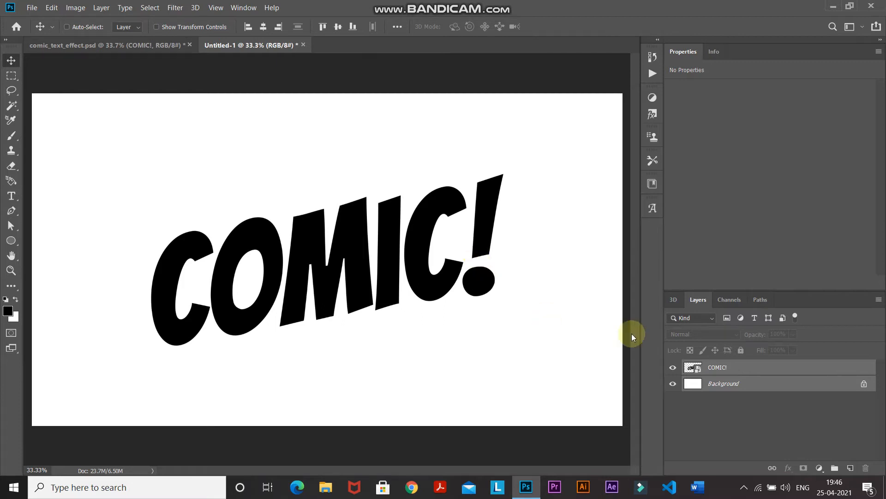
- Add a Gradient Overlay to the COMIC! layer and load the black-to-white preset in the Gradient Editor
{"action": "left_click", "coordinate": [791, 367]}
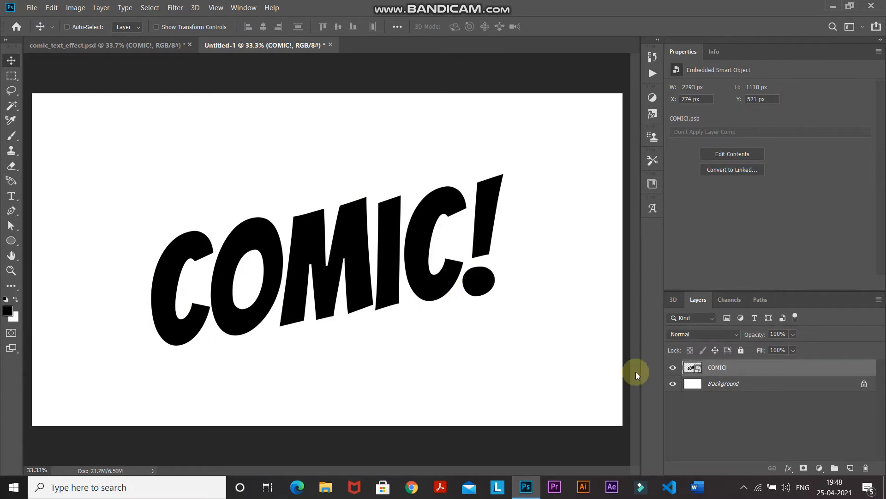
{"action": "left_click", "coordinate": [790, 468]}
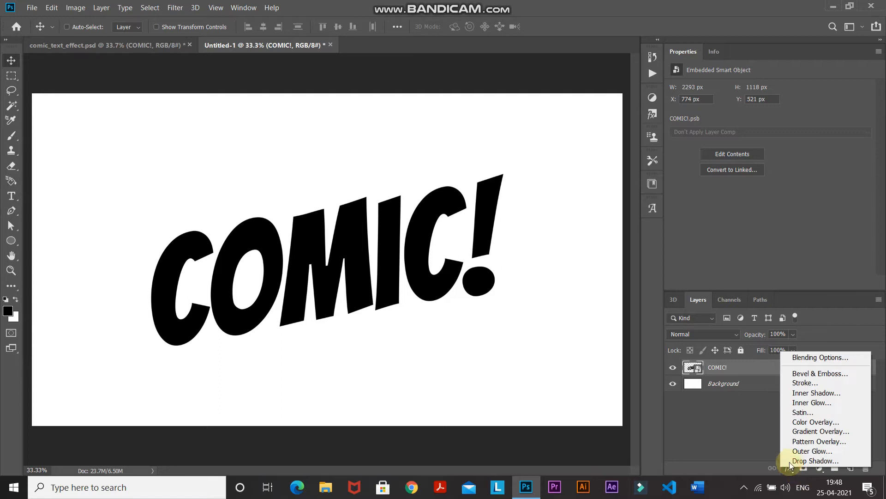
{"action": "left_click", "coordinate": [791, 431]}
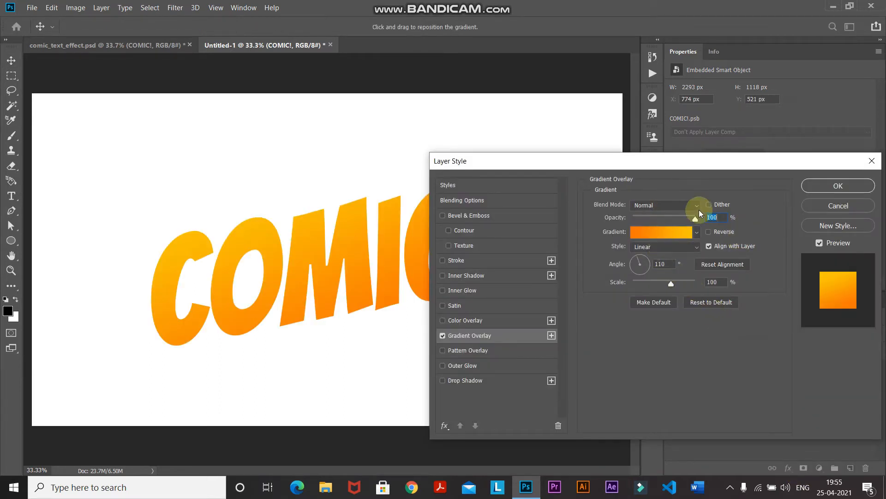
{"action": "left_click", "coordinate": [647, 234]}
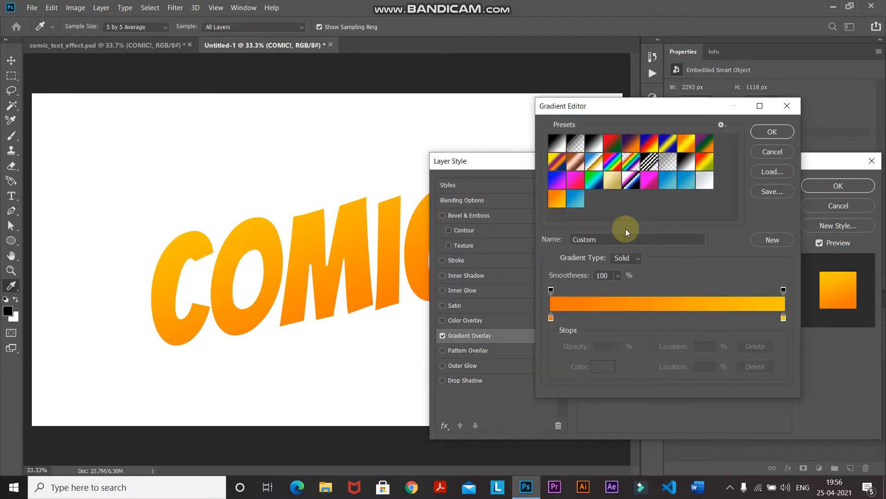
{"action": "left_click", "coordinate": [594, 143]}
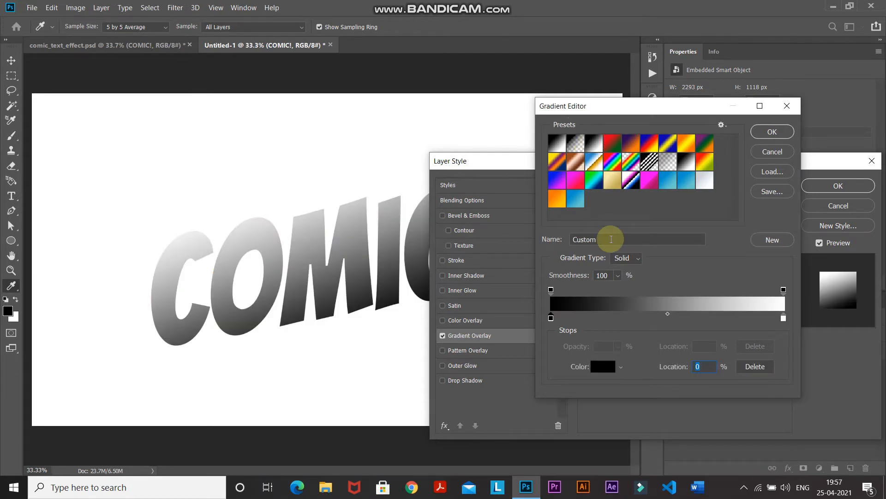
- Set the gradient's start color to ff7200 and end color to ffc600, with the overlay at a 110° angle and 100% scale
{"action": "double_click", "coordinate": [552, 318]}
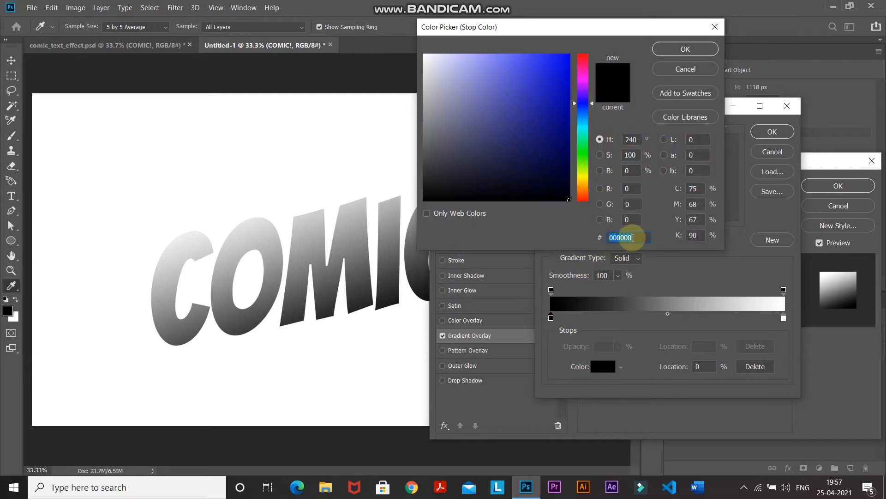
{"action": "type", "text": "ff7200"}
{"action": "key", "text": "Return"}
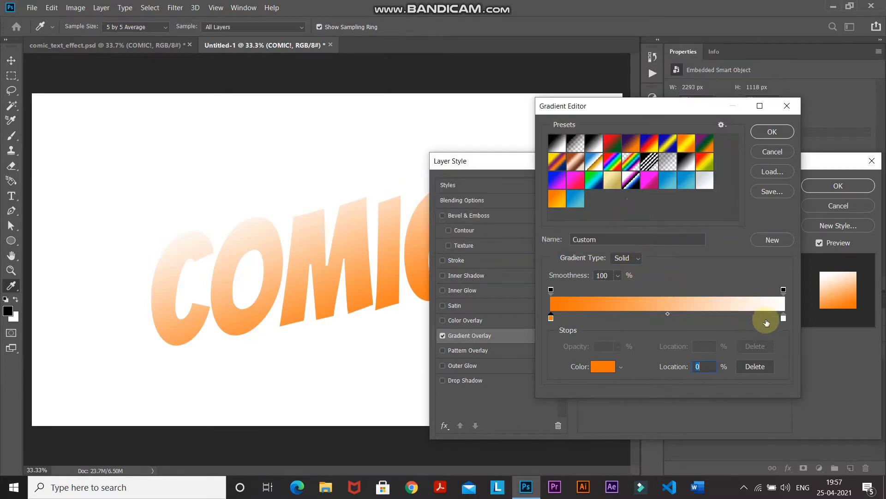
{"action": "double_click", "coordinate": [783, 317]}
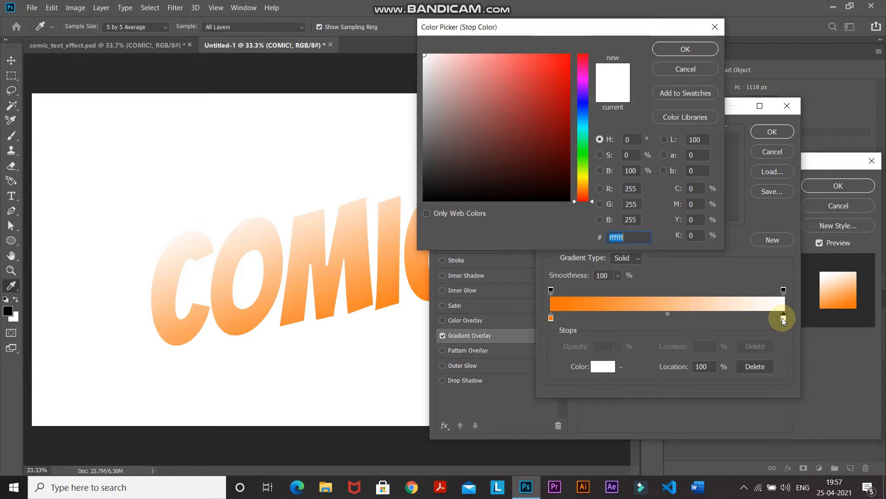
{"action": "type", "text": "ffc600"}
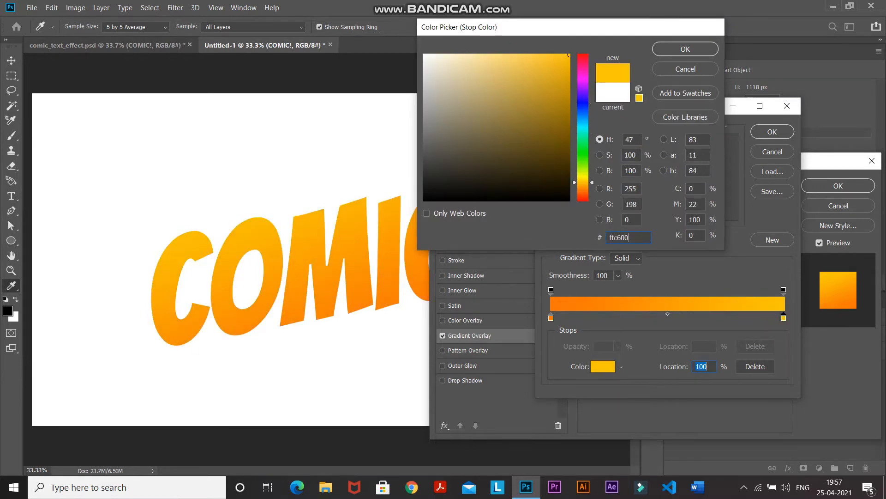
{"action": "key", "text": "Return"}
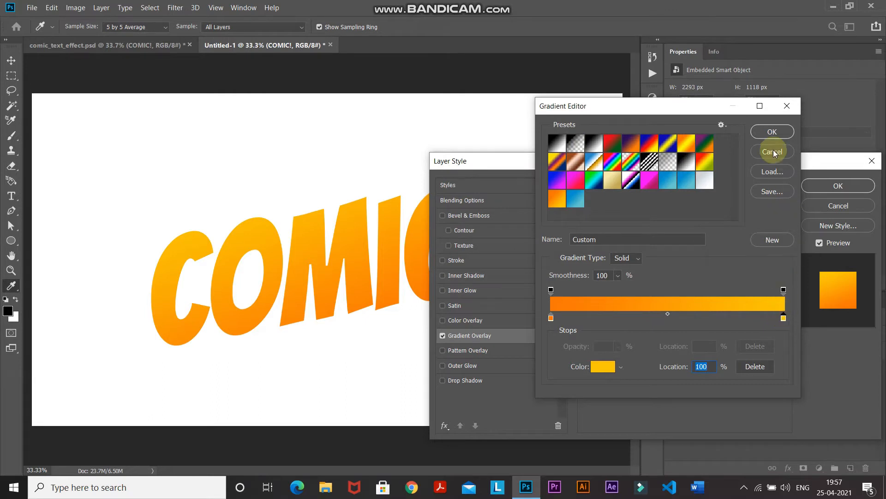
{"action": "left_click", "coordinate": [769, 131]}
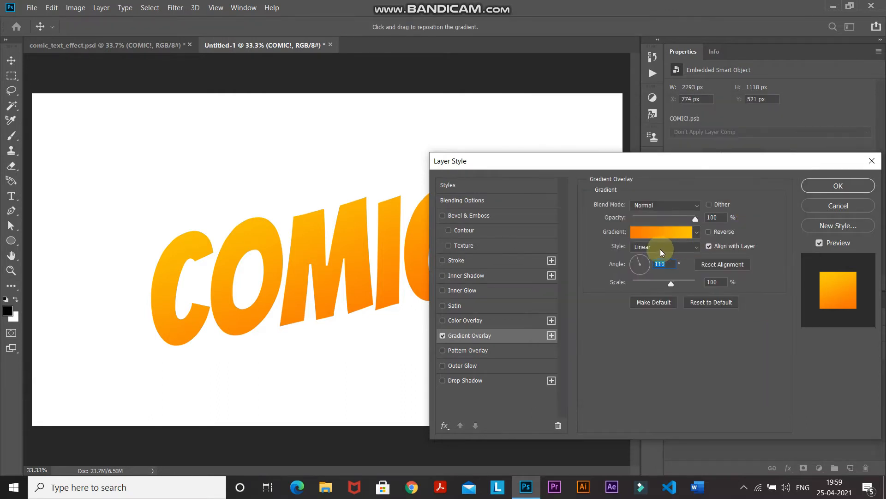
{"action": "left_click", "coordinate": [669, 264]}
{"action": "left_click", "coordinate": [720, 280]}
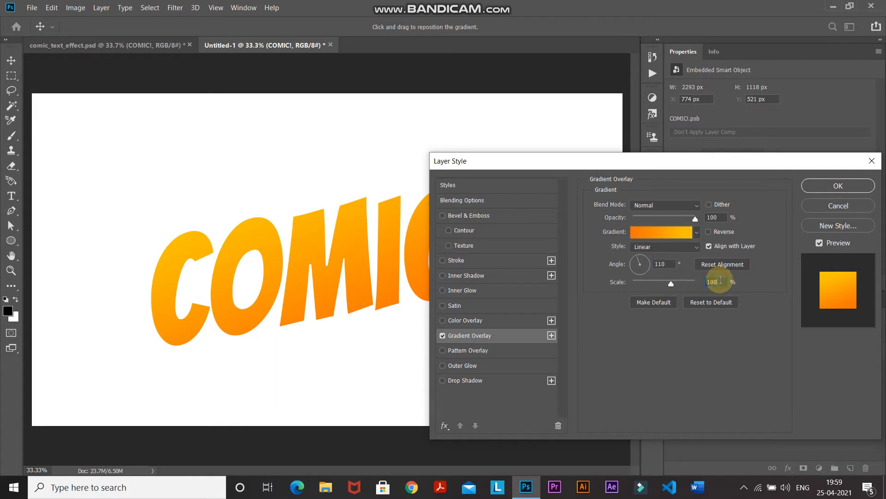
- Add a black Multiply Inner Shadow to the COMIC! layer at 45% opacity, -60° angle, 26 px distance, 0% choke and 0 px size
{"action": "left_click", "coordinate": [387, 276]}
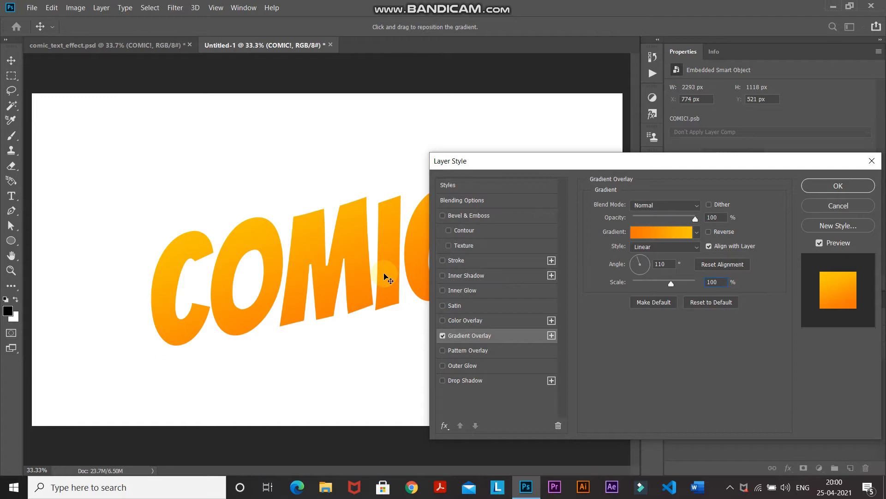
{"action": "left_click", "coordinate": [474, 279]}
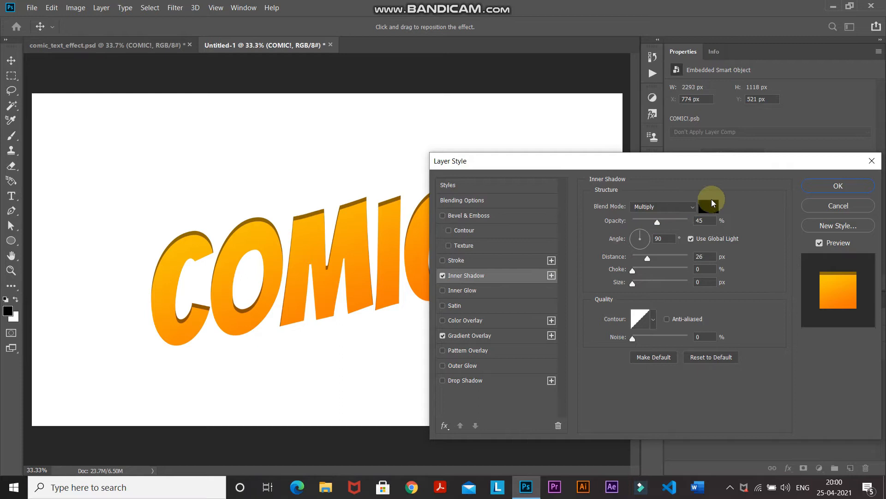
{"action": "left_click", "coordinate": [706, 206]}
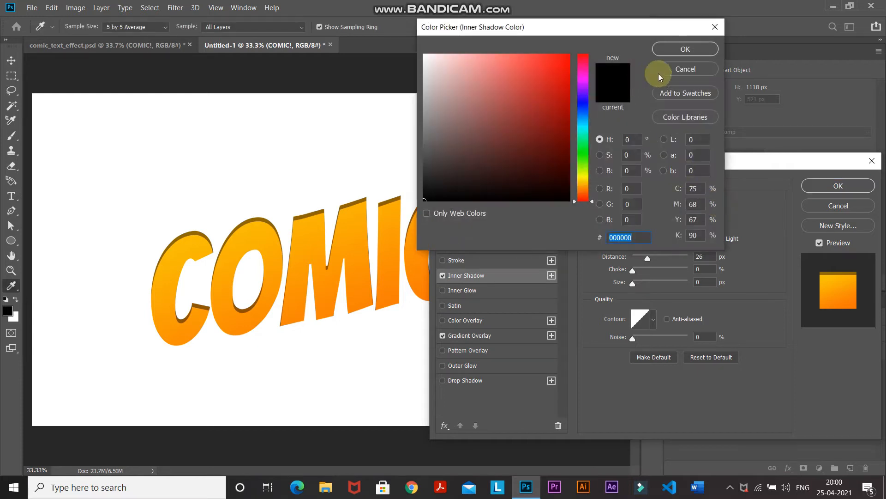
{"action": "left_click", "coordinate": [670, 48]}
{"action": "left_click", "coordinate": [711, 220]}
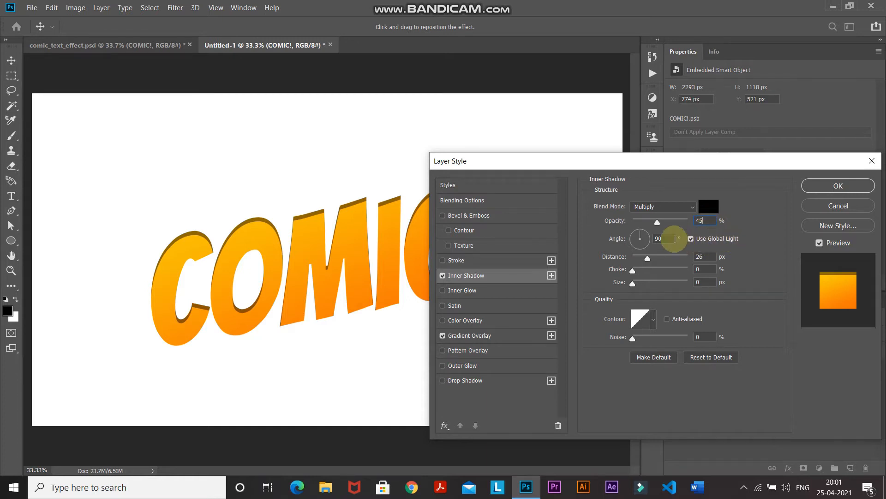
{"action": "type", "text": "-60"}
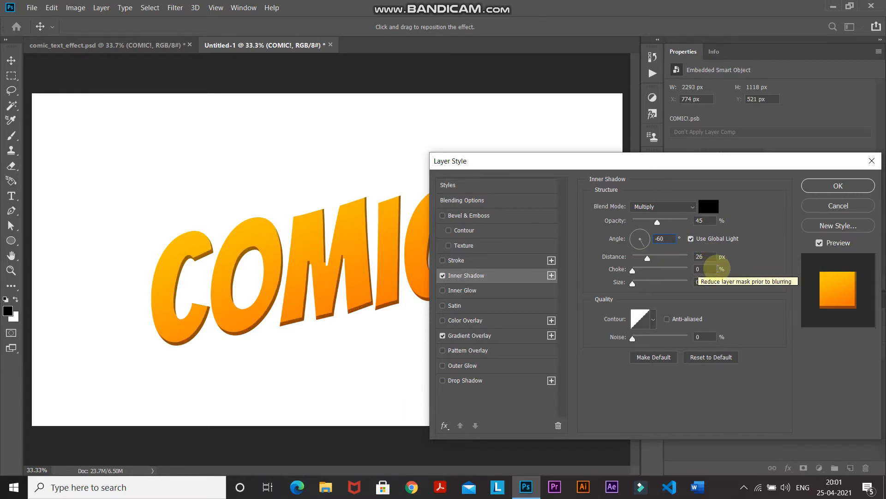
{"action": "double_click", "coordinate": [716, 268]}
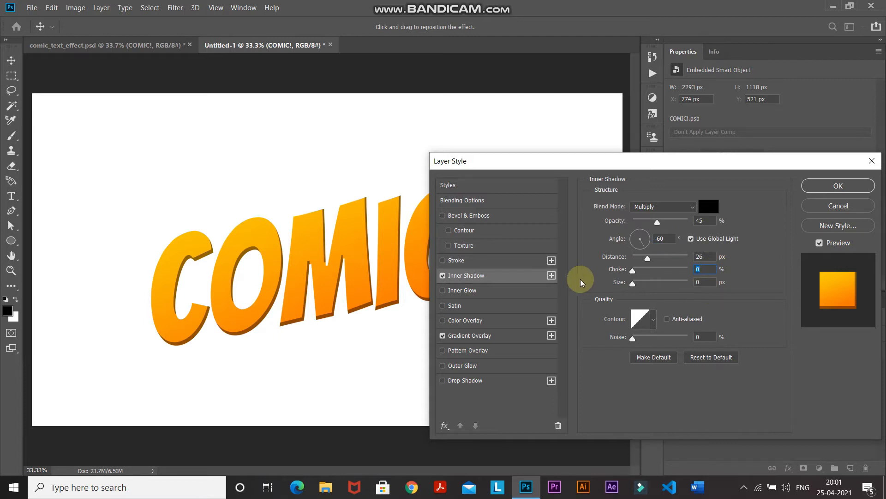
{"action": "left_click", "coordinate": [443, 276]}
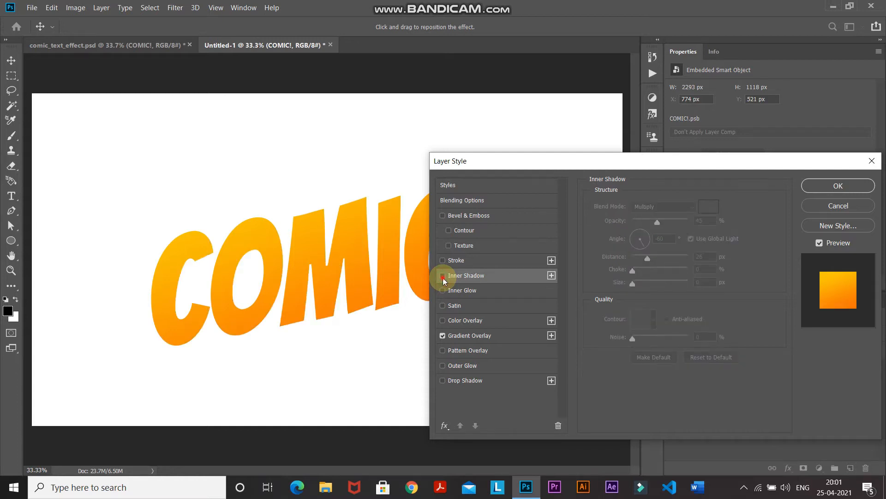
{"action": "left_click", "coordinate": [443, 276]}
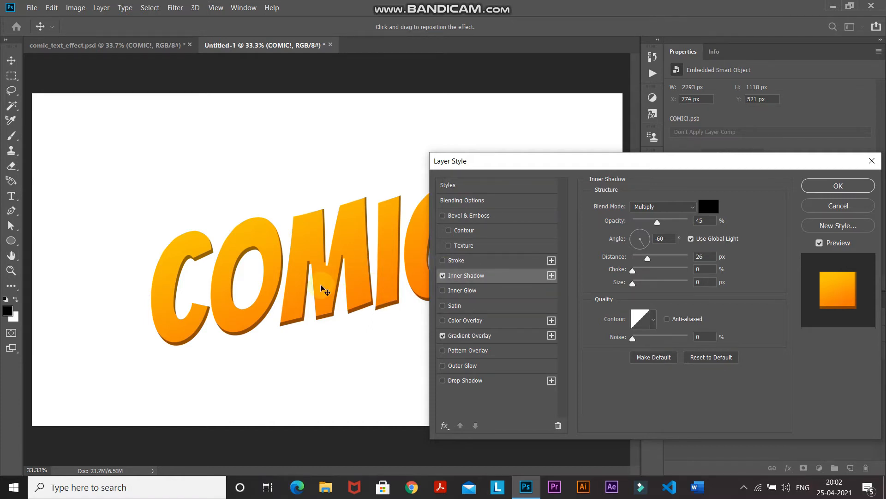
- Add a Stroke to the COMIC! layer with a size of 10 px and its position set to Center
{"action": "left_click", "coordinate": [458, 260]}
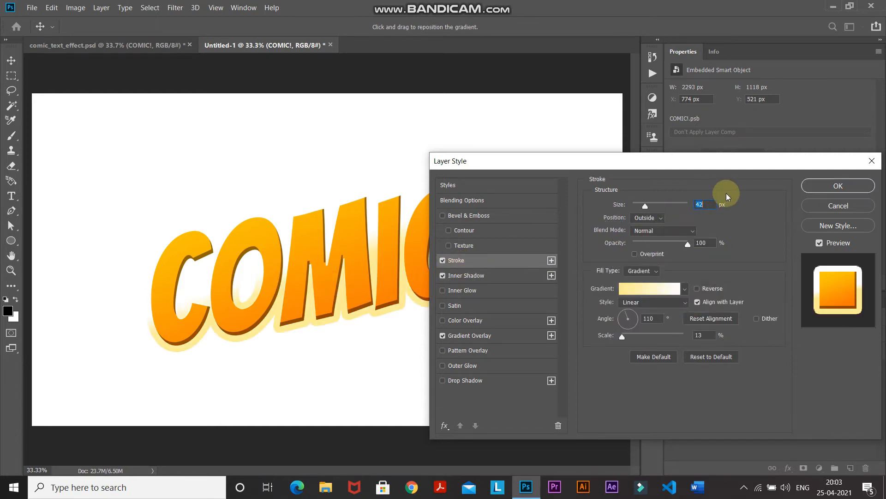
{"action": "type", "text": "10"}
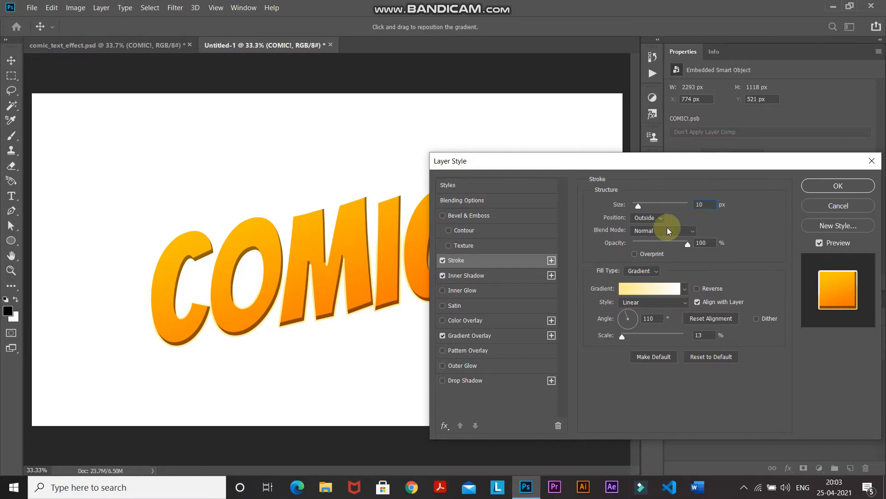
{"action": "left_click", "coordinate": [649, 218]}
{"action": "left_click", "coordinate": [642, 246]}
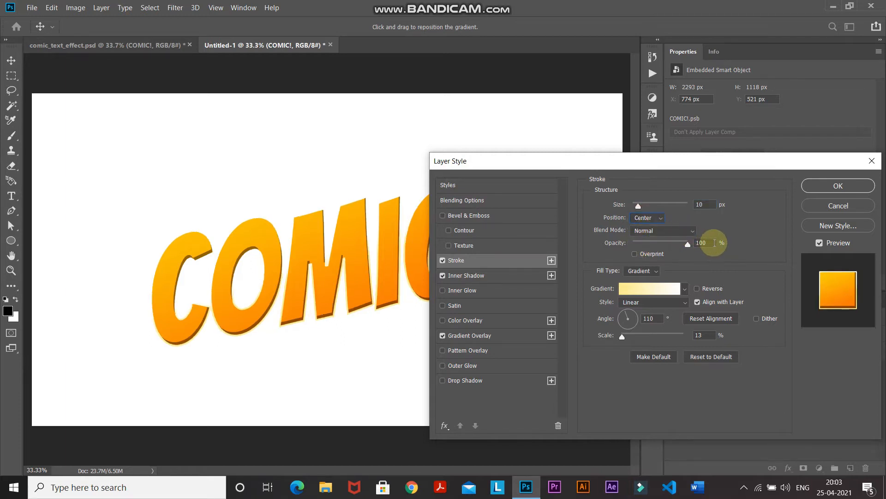
- Switch the stroke's fill type to Color using ffed1f, and compare the lettering with the stroke off and on
{"action": "left_click", "coordinate": [634, 271]}
{"action": "left_click", "coordinate": [631, 281]}
{"action": "left_click", "coordinate": [618, 291]}
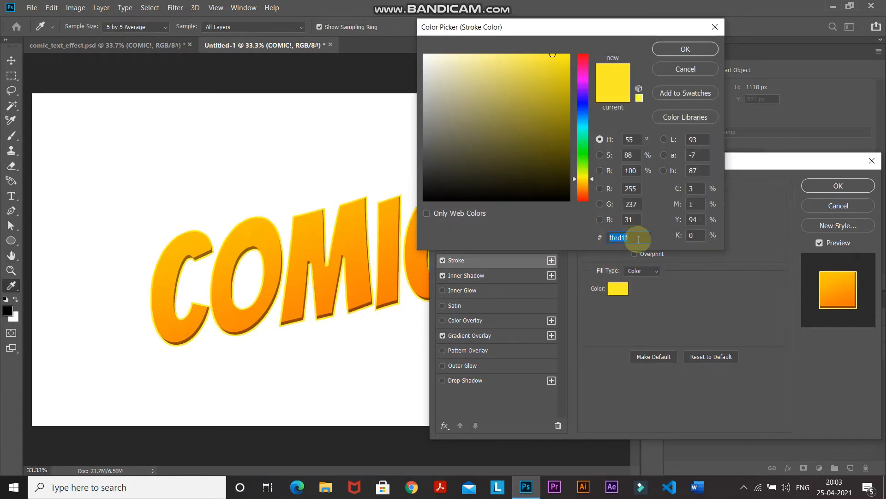
{"action": "left_click", "coordinate": [664, 55]}
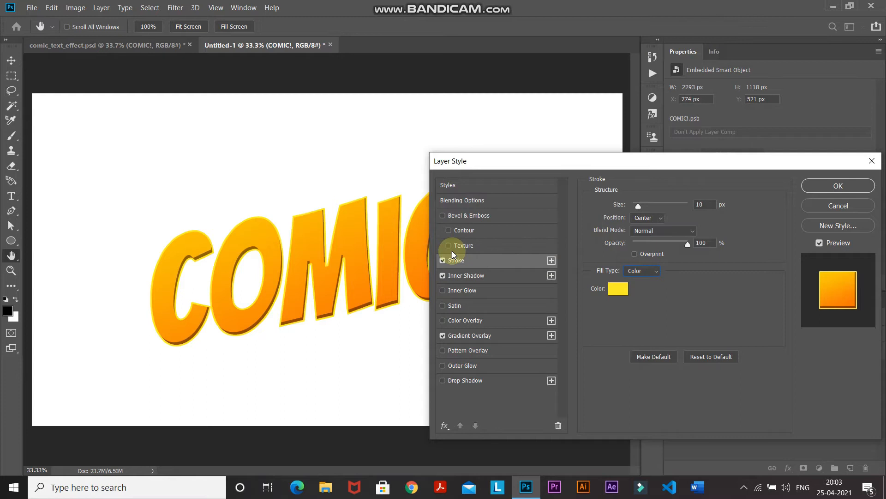
{"action": "key", "text": "ctrl+plus"}
{"action": "key", "text": "ctrl+plus"}
{"action": "left_click", "coordinate": [443, 261]}
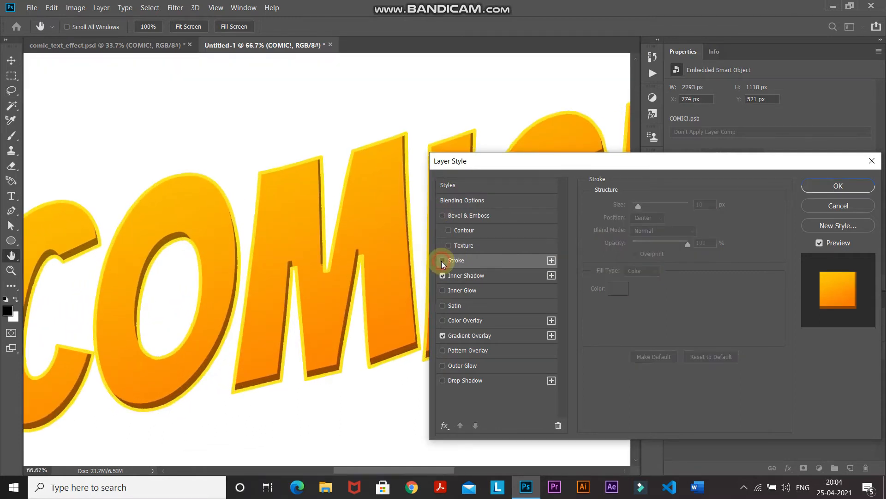
{"action": "left_click", "coordinate": [442, 261]}
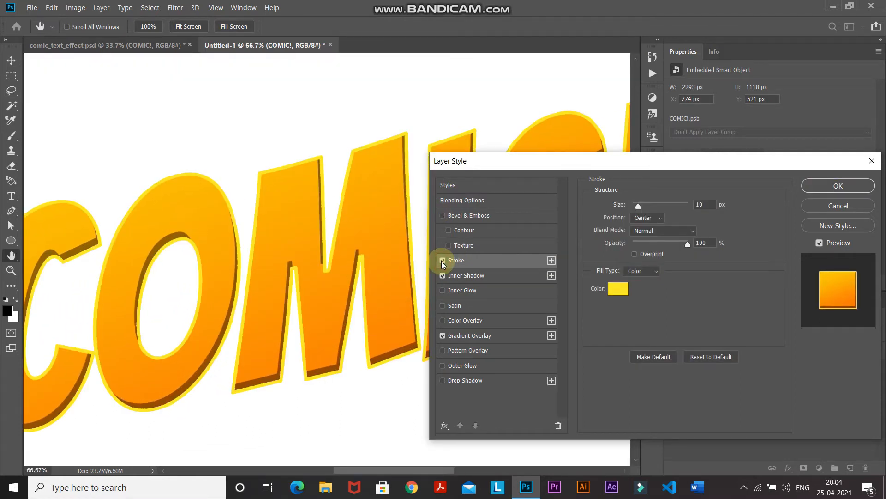
{"action": "key", "text": "ctrl+minus"}
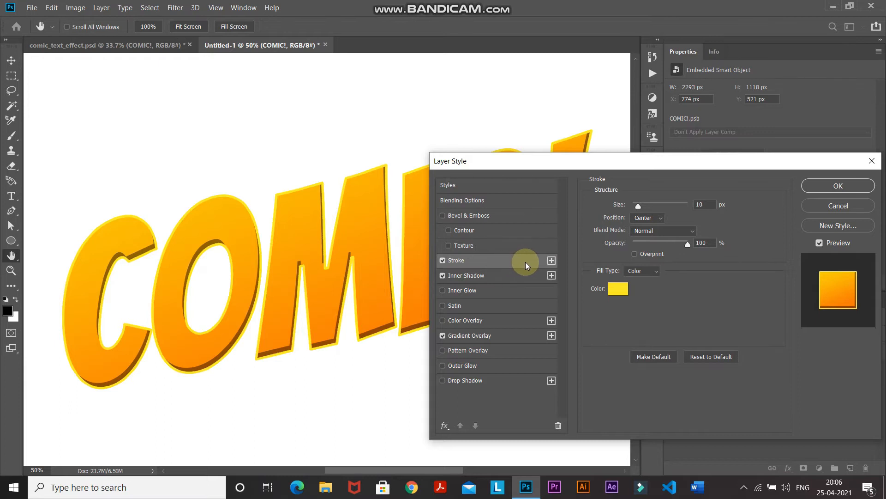
- Add a second Stroke and set the lower one to 12 px, positioned Outside at 100% opacity
{"action": "left_click", "coordinate": [551, 260]}
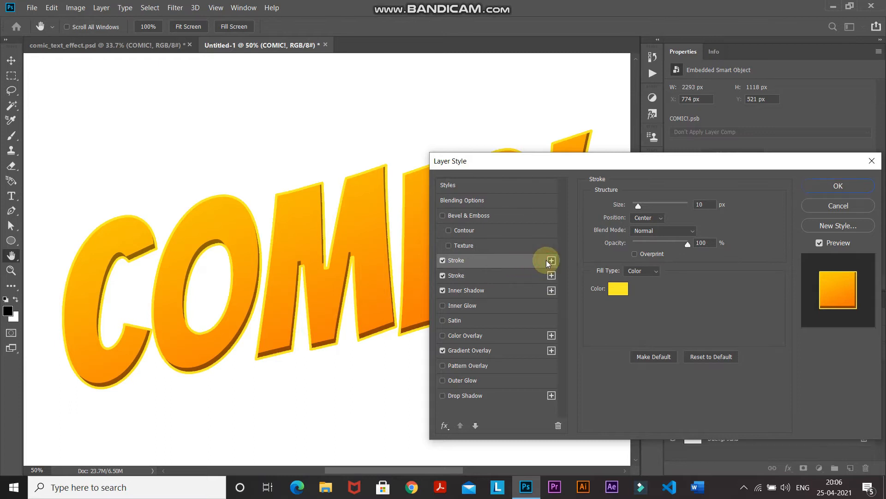
{"action": "left_click", "coordinate": [500, 276]}
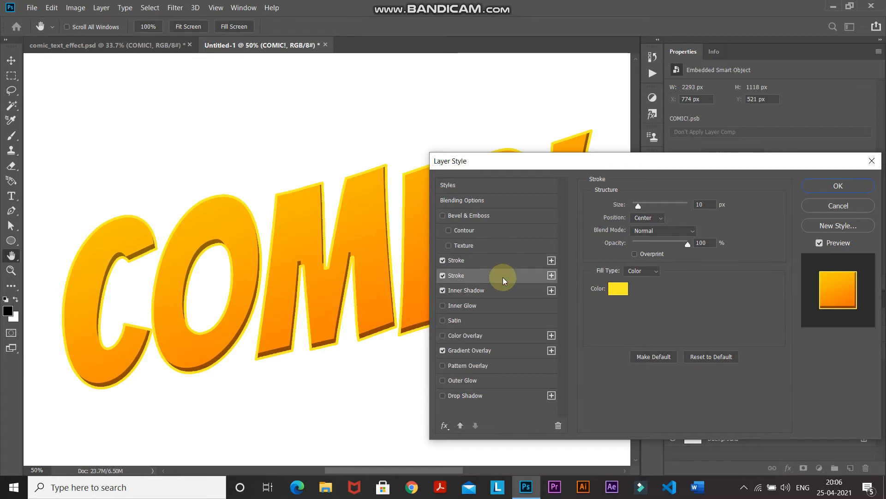
{"action": "double_click", "coordinate": [702, 204]}
{"action": "type", "text": "12"}
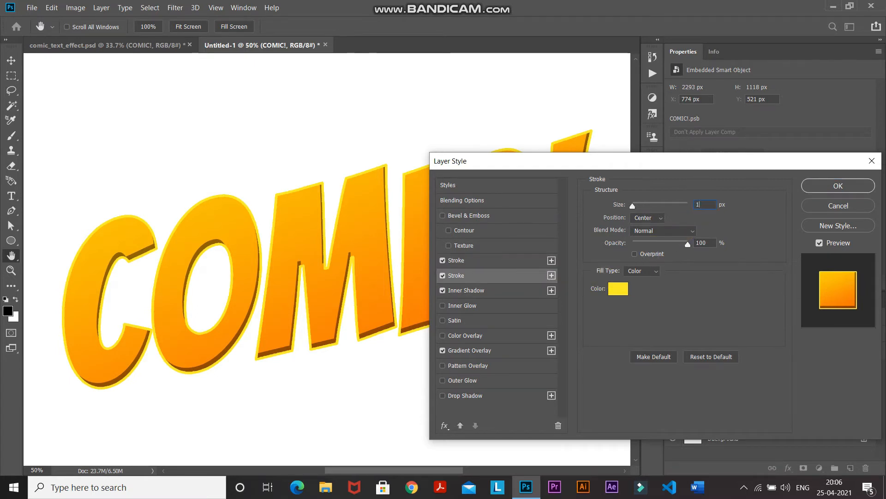
{"action": "left_click", "coordinate": [656, 215]}
{"action": "left_click", "coordinate": [646, 226]}
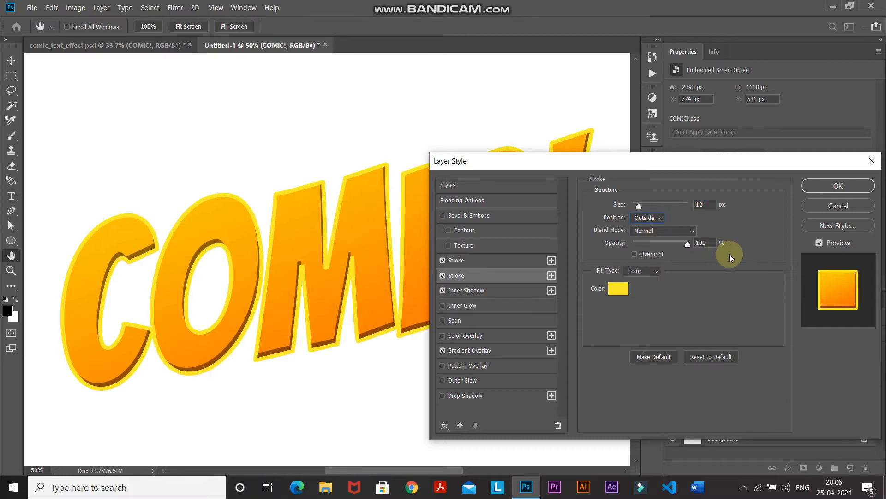
{"action": "left_click", "coordinate": [707, 244]}
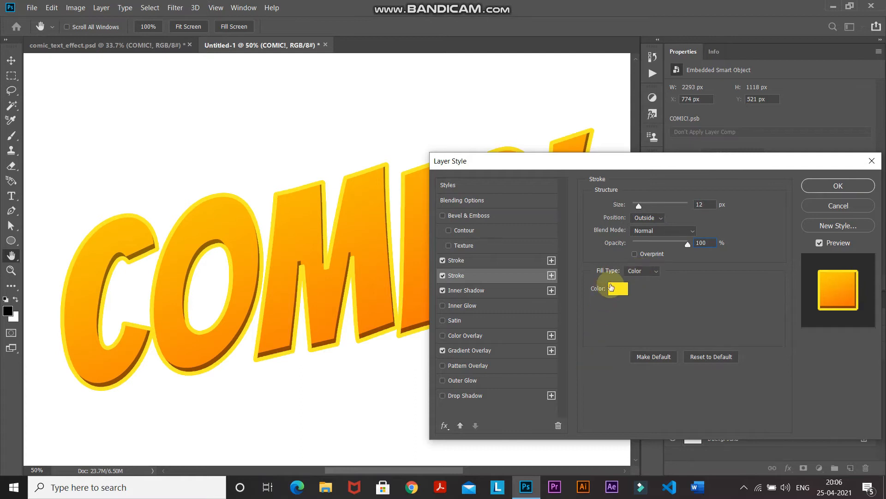
- Set the lower stroke's color to ffb700 and compare the lettering with that stroke off and on
{"action": "left_click", "coordinate": [619, 288]}
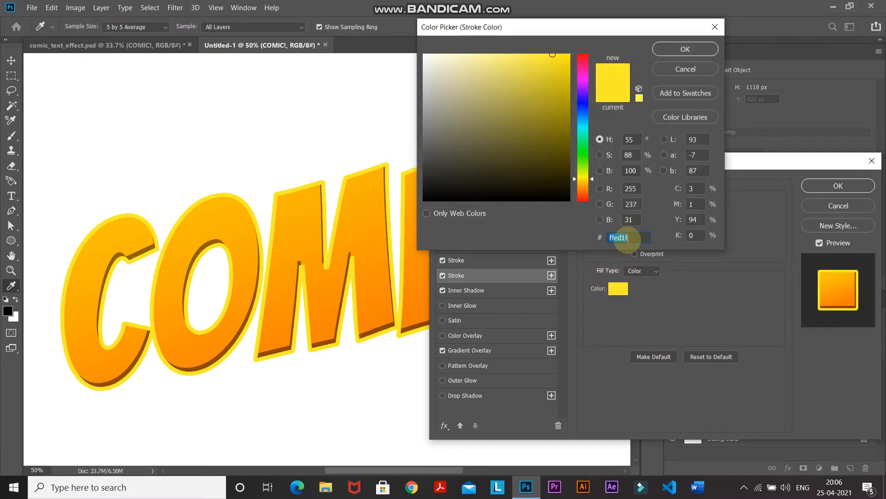
{"action": "type", "text": "ffb"}
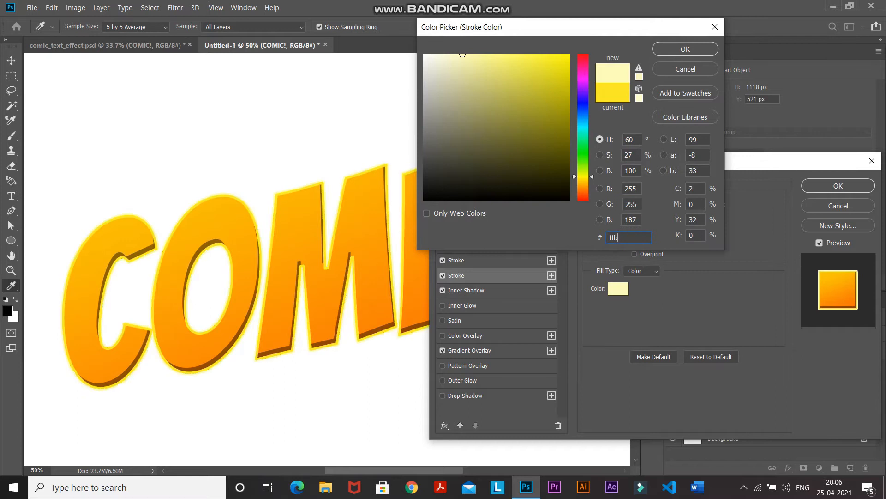
{"action": "type", "text": "700"}
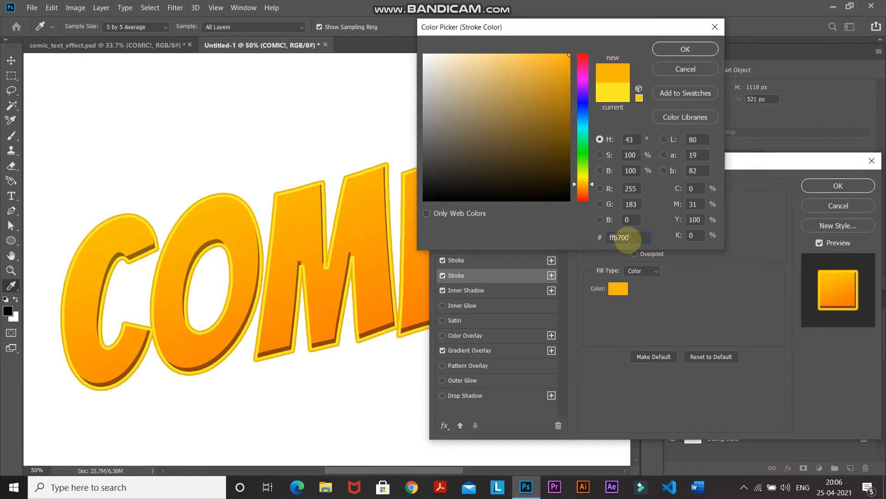
{"action": "key", "text": "Return"}
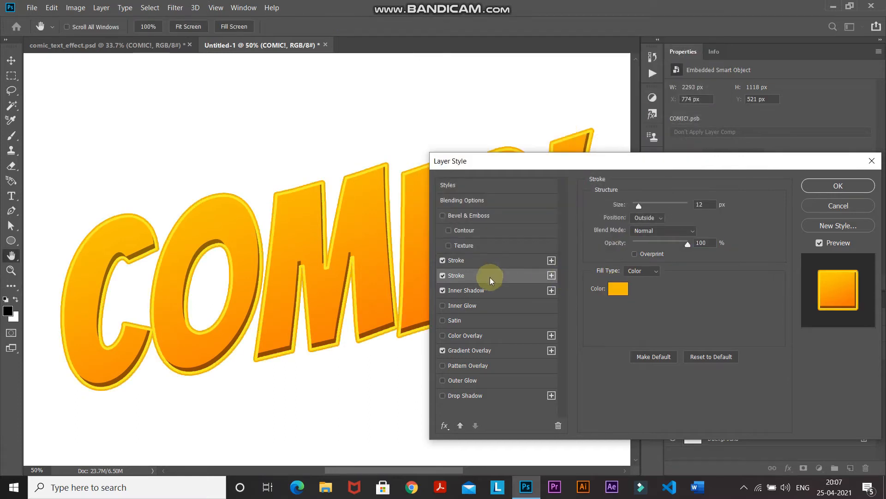
{"action": "left_click", "coordinate": [443, 276]}
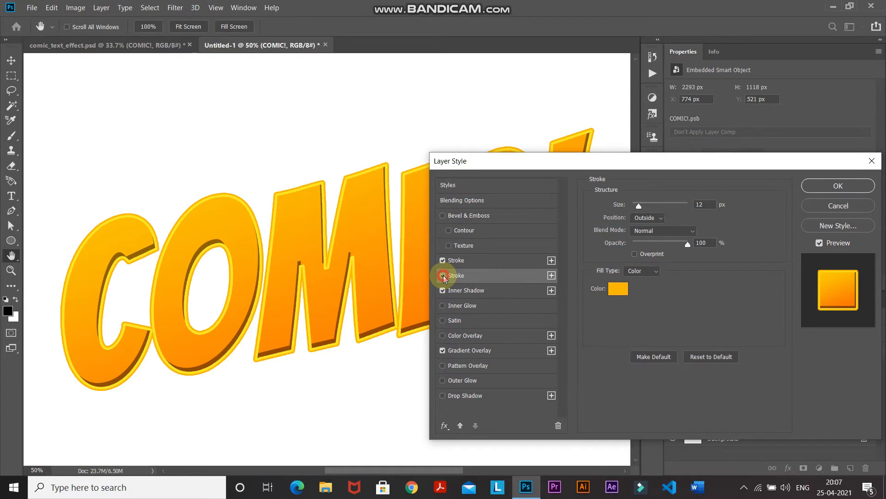
{"action": "left_click", "coordinate": [444, 276]}
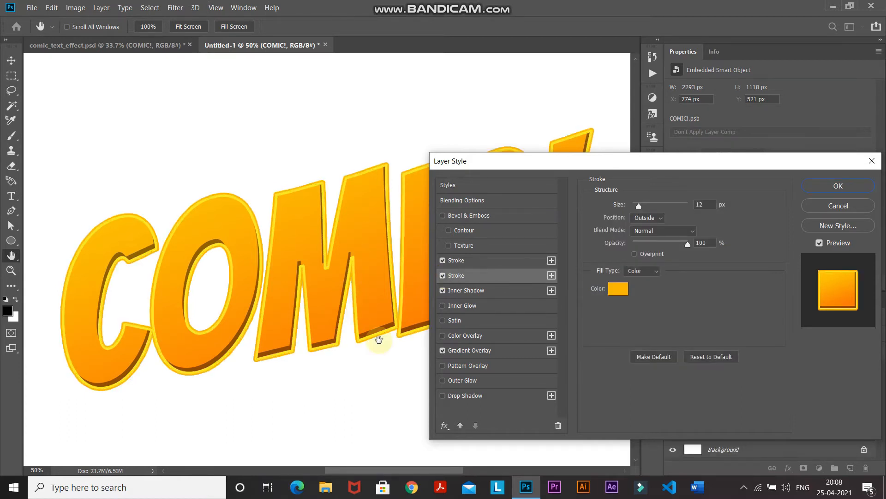
- Add a Drop Shadow to the COMIC! layer with Normal blend mode and the color 7c5200
{"action": "left_click", "coordinate": [461, 396]}
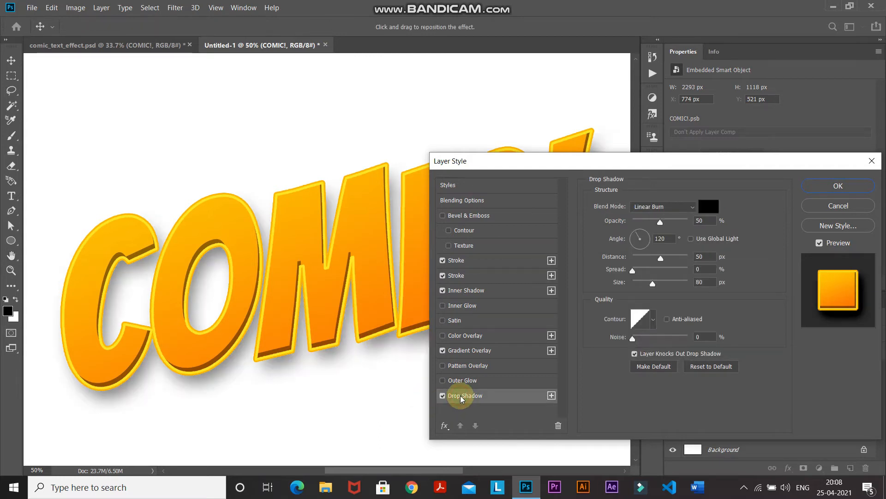
{"action": "left_click", "coordinate": [657, 206]}
{"action": "left_click", "coordinate": [651, 194]}
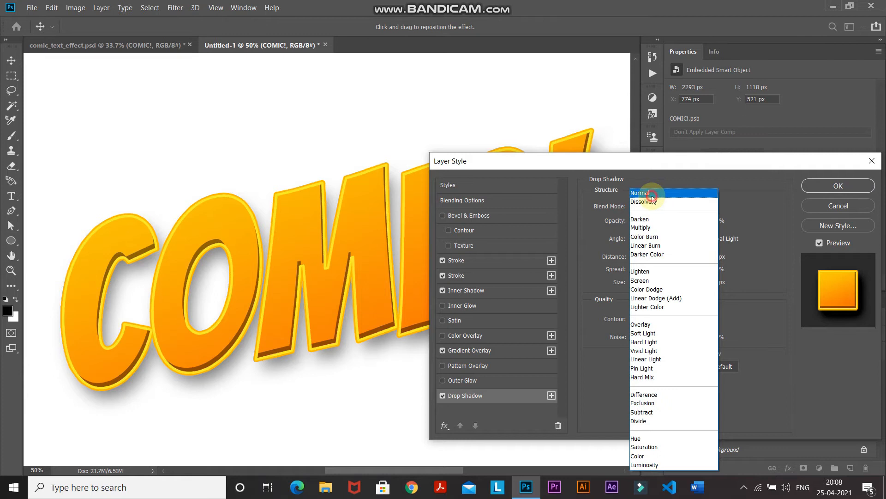
{"action": "left_click", "coordinate": [707, 206]}
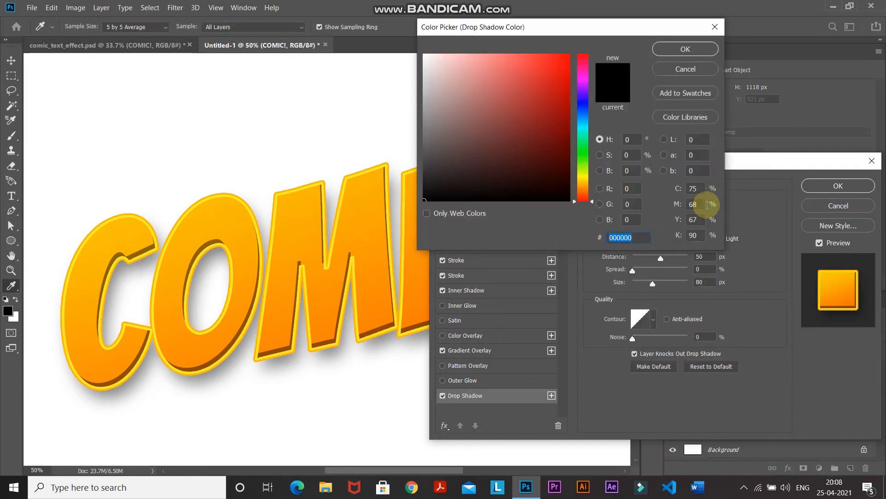
{"action": "type", "text": "7c"}
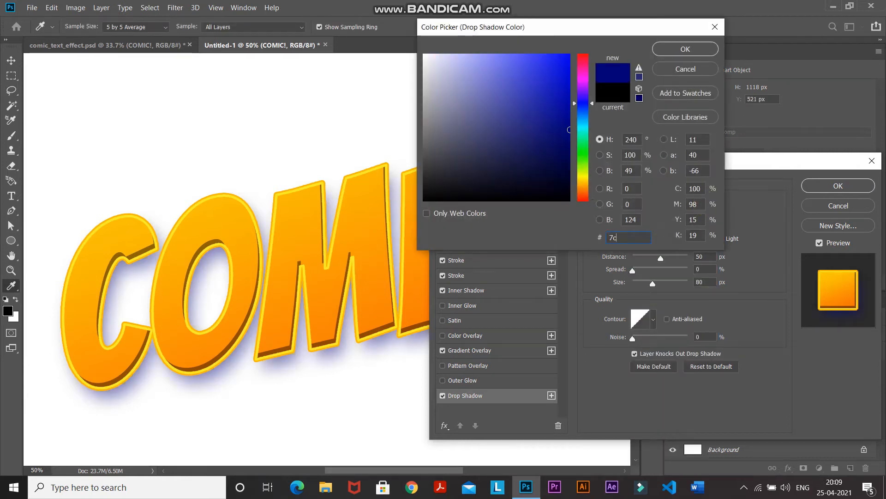
{"action": "type", "text": "5200"}
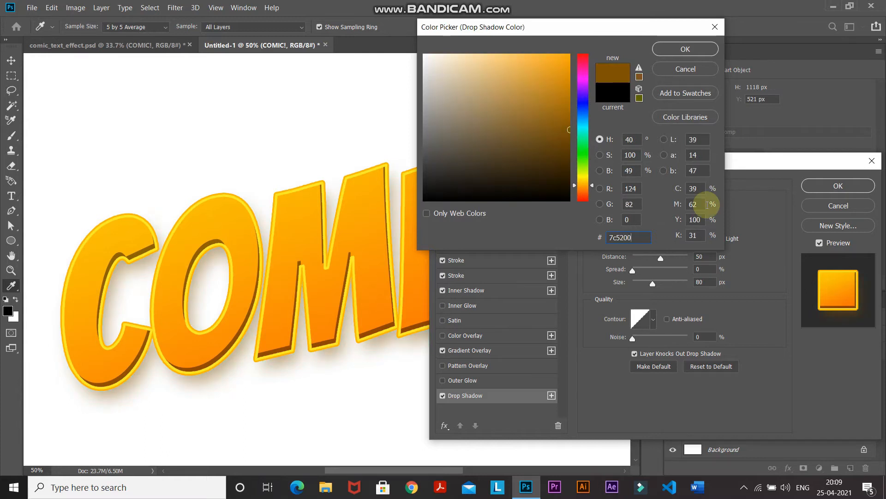
{"action": "key", "text": "Return"}
- Set the drop shadow to 100% opacity, 130° angle, 36 px distance, 0% spread and 0 px size
{"action": "left_click_drag", "start_coordinate": [660, 223], "coordinate": [724, 221]}
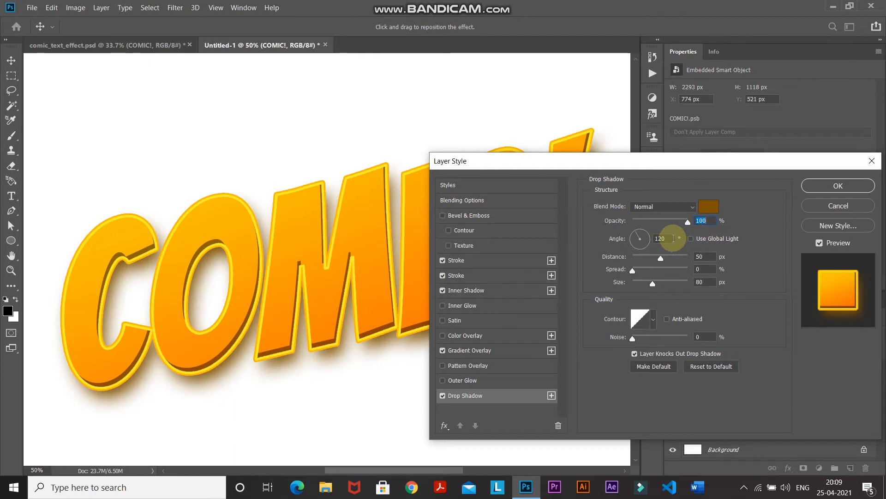
{"action": "type", "text": "130"}
{"action": "key", "text": "Tab"}
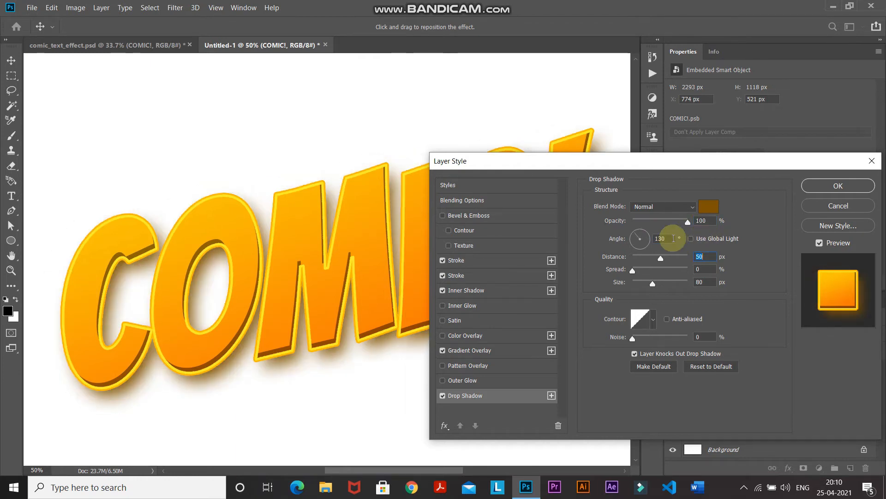
{"action": "type", "text": "3"}
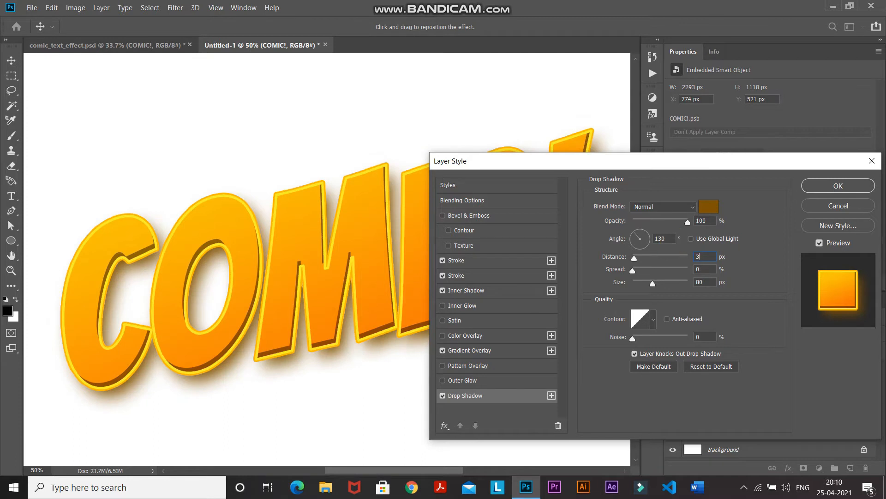
{"action": "type", "text": "6"}
{"action": "key", "text": "Tab"}
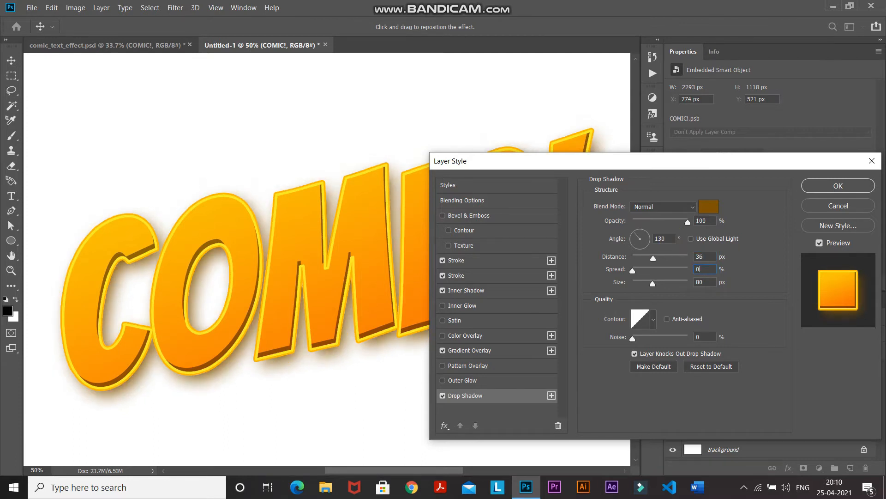
{"action": "type", "text": "0"}
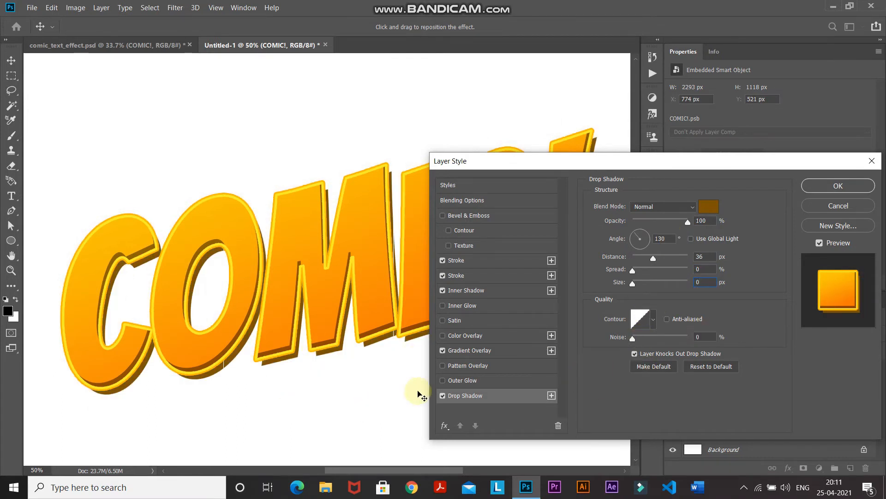
- Compare the lettering with the drop shadow off and on, and apply the layer styles
{"action": "key", "text": "ctrl+plus"}
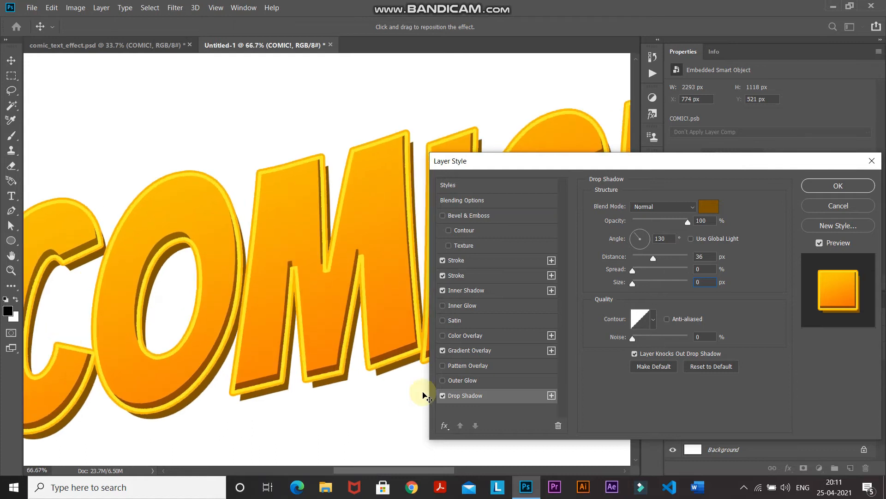
{"action": "left_click", "coordinate": [441, 396]}
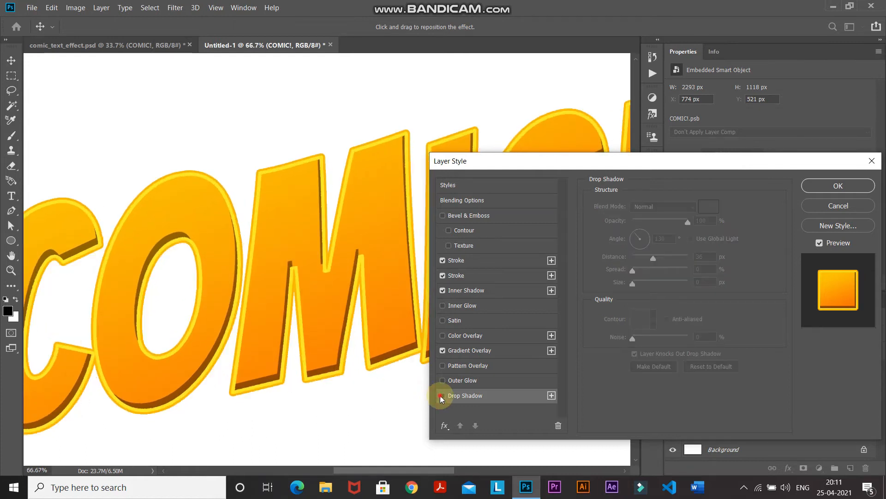
{"action": "left_click", "coordinate": [440, 396]}
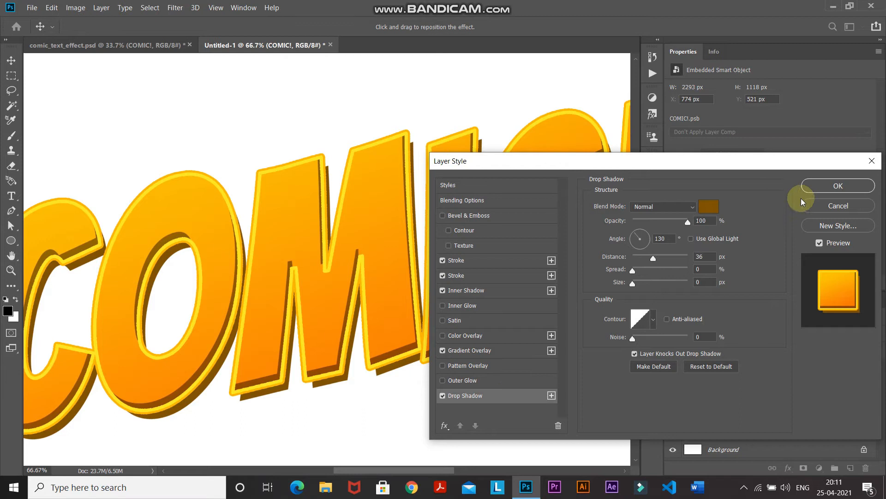
{"action": "left_click", "coordinate": [816, 191]}
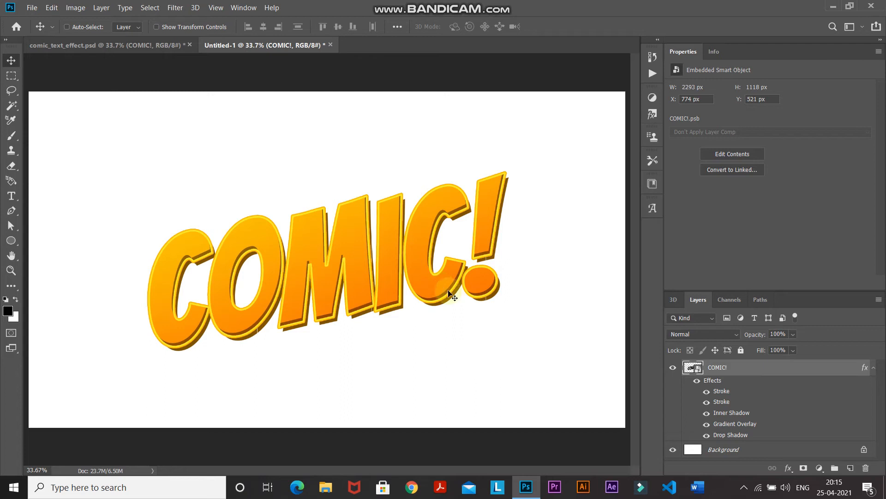
- Place the 1354 JPG from the yellow-comic-background-with-halftone folder as an embedded image directly above the Background layer
{"action": "left_click", "coordinate": [746, 451]}
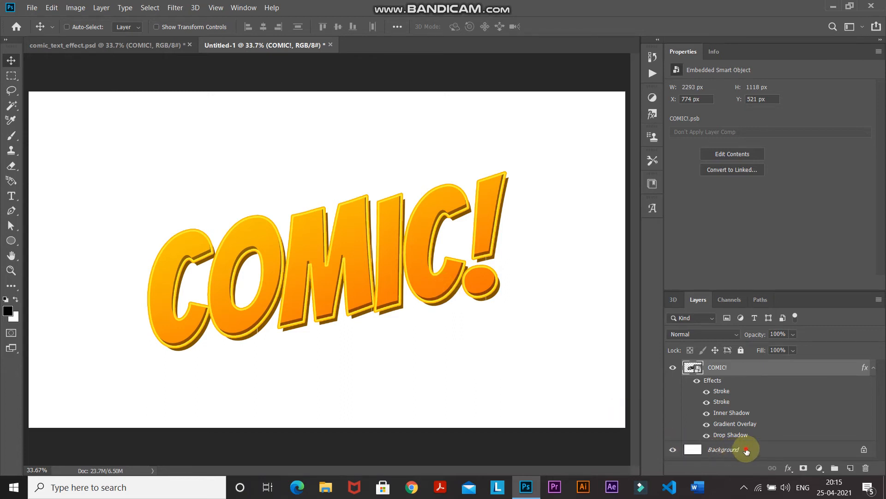
{"action": "left_click", "coordinate": [31, 7]}
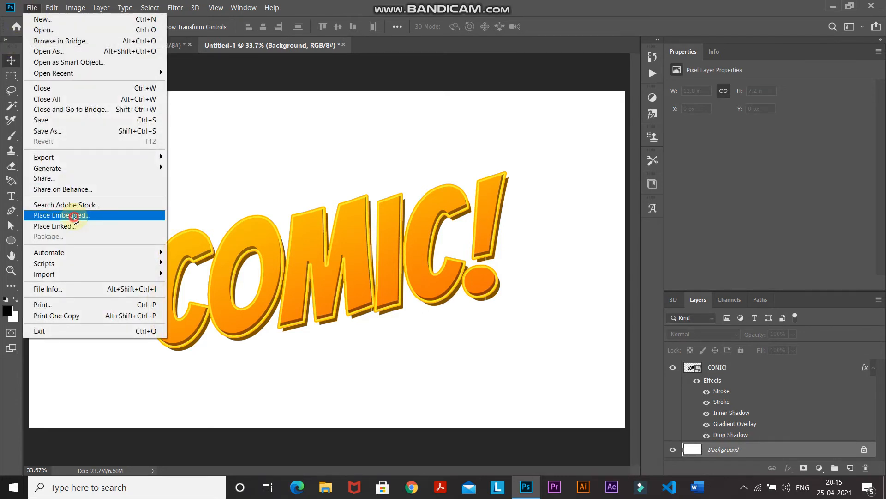
{"action": "left_click", "coordinate": [73, 216]}
{"action": "double_click", "coordinate": [146, 86]}
{"action": "left_click", "coordinate": [131, 98]}
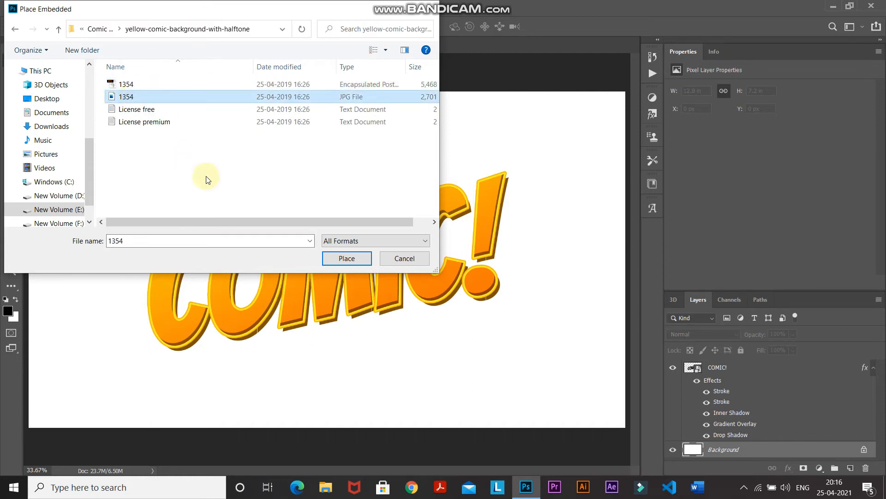
{"action": "left_click", "coordinate": [327, 260]}
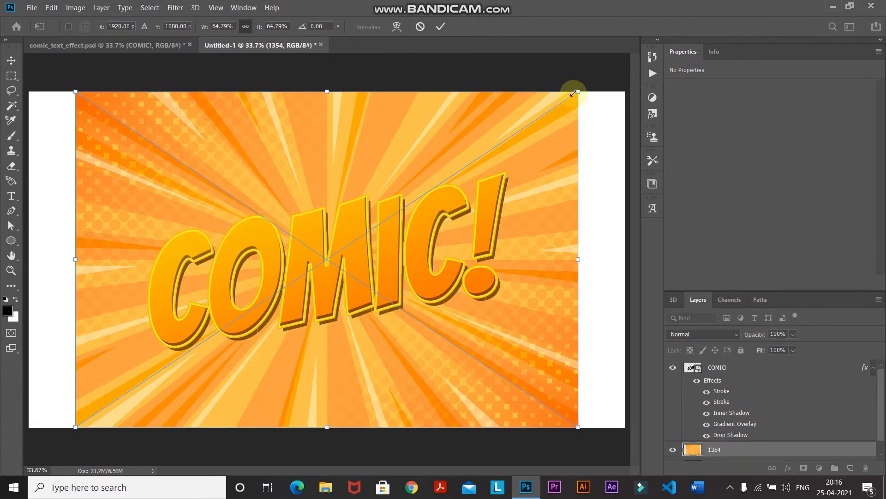
- Enlarge the placed 1354 image to about 3860 × 2573 px so it covers the whole canvas
{"action": "left_click_drag", "start_coordinate": [577, 92], "coordinate": [625, 60]}
{"action": "left_click_drag", "start_coordinate": [75, 426], "coordinate": [27, 459]}
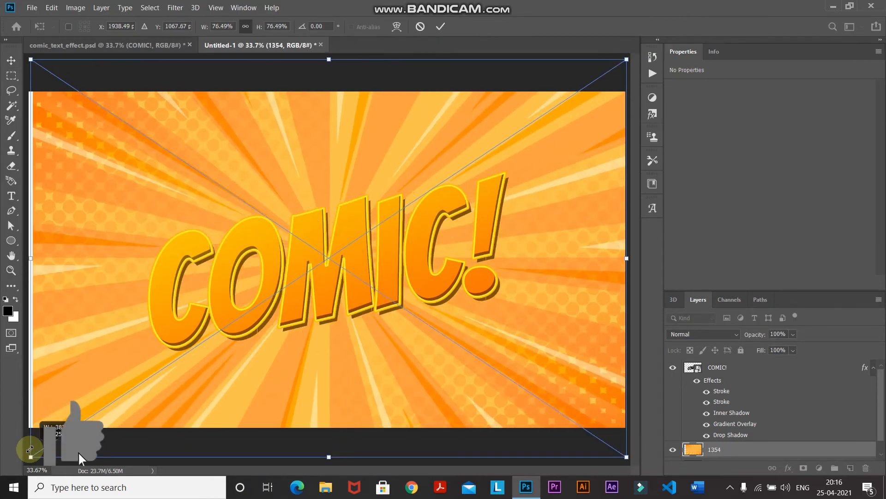
{"action": "left_click", "coordinate": [440, 28]}
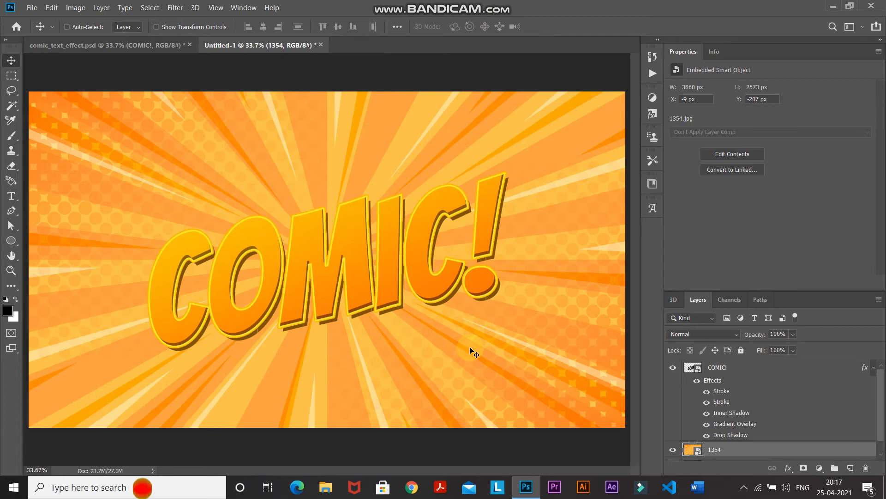
- Add a Levels adjustment clipped to the 1354 image with input levels 95, 1 and 208, and compare the background with it off and on
{"action": "left_click", "coordinate": [818, 469]}
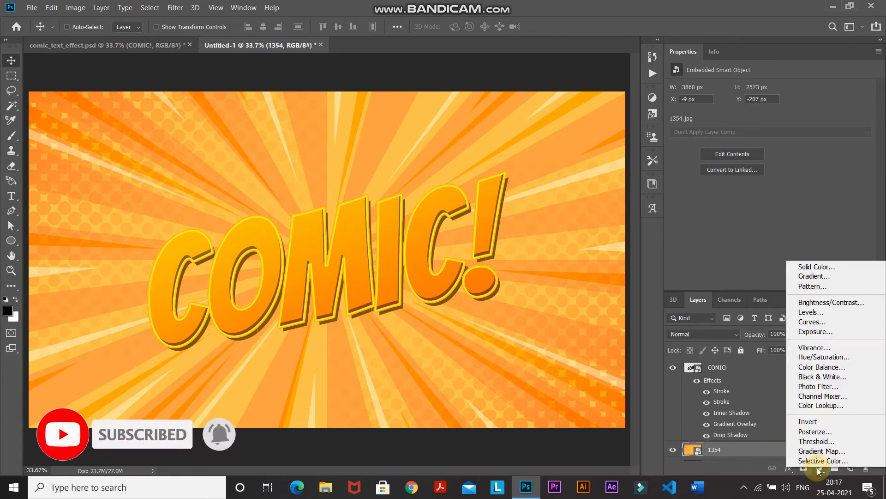
{"action": "left_click", "coordinate": [804, 314]}
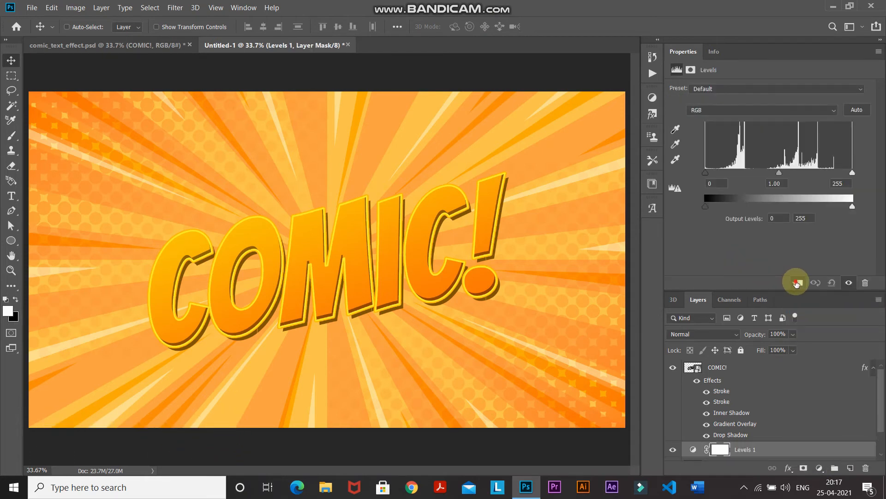
{"action": "left_click", "coordinate": [797, 283]}
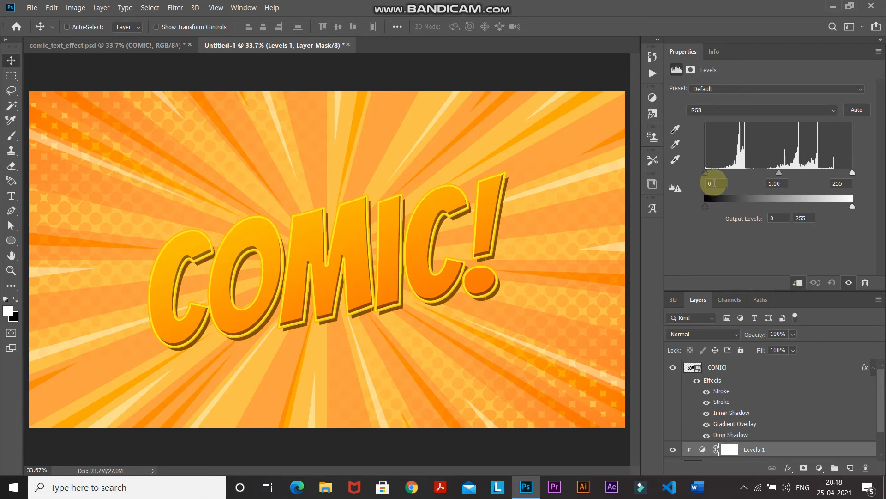
{"action": "type", "text": "95"}
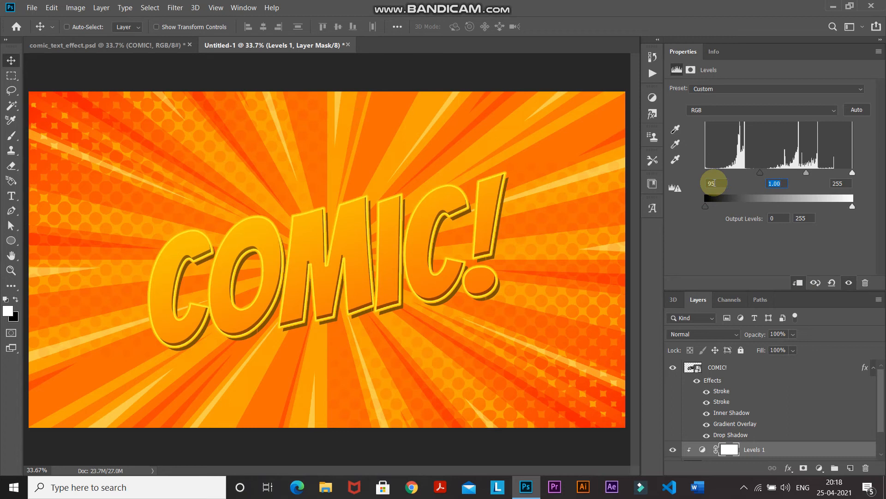
{"action": "type", "text": "208"}
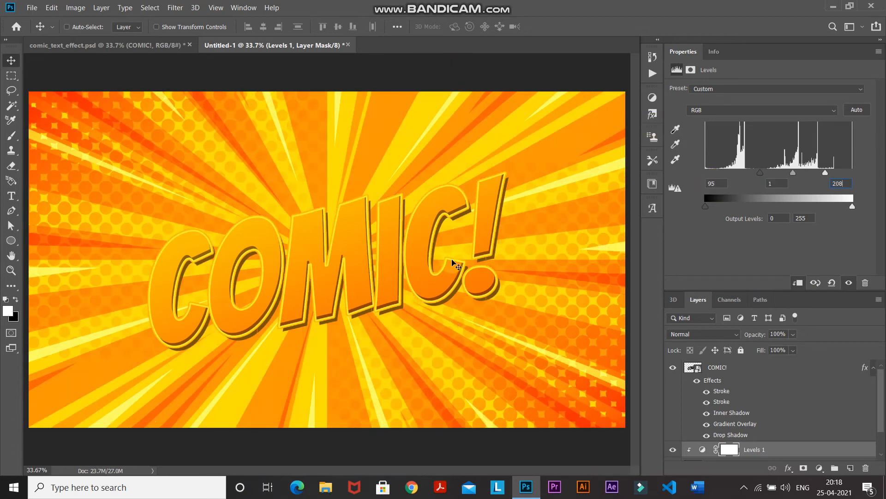
{"action": "left_click", "coordinate": [672, 454]}
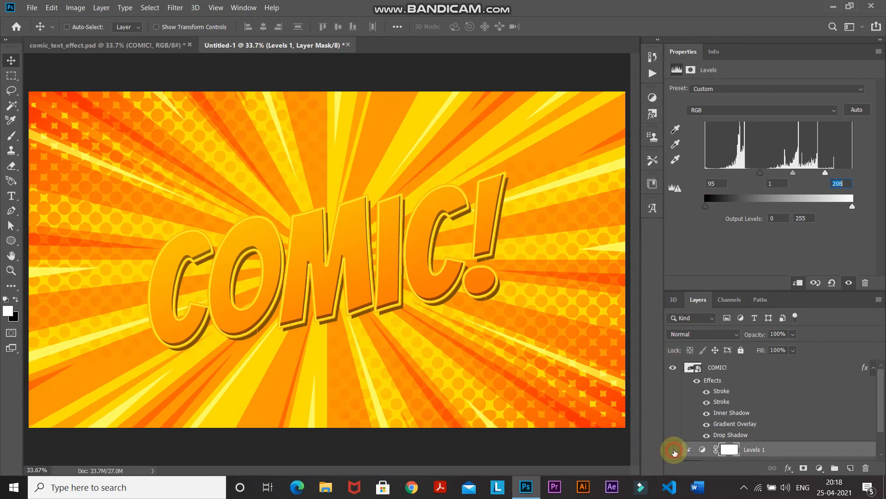
{"action": "left_click", "coordinate": [675, 451]}
{"action": "left_click", "coordinate": [674, 451]}
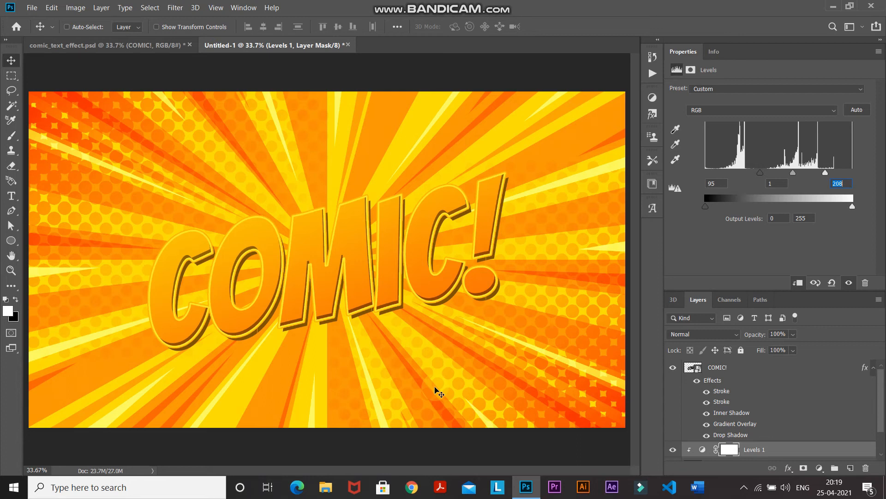
- Add a Solid Color fill layer above the Levels adjustment using the color 00557b
{"action": "left_click", "coordinate": [811, 465]}
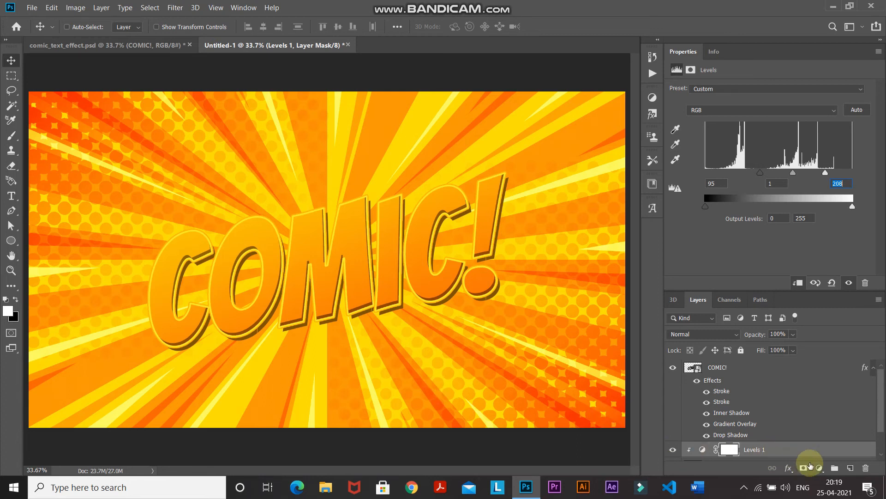
{"action": "left_click", "coordinate": [819, 468]}
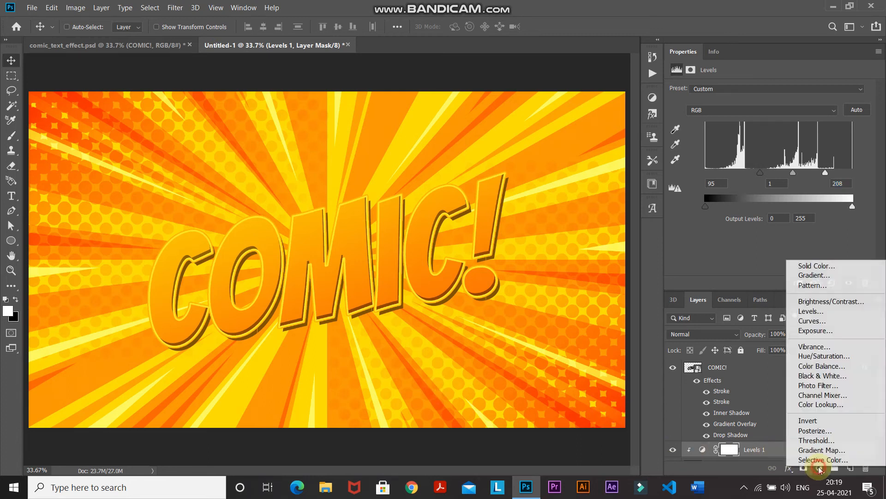
{"action": "left_click", "coordinate": [794, 267]}
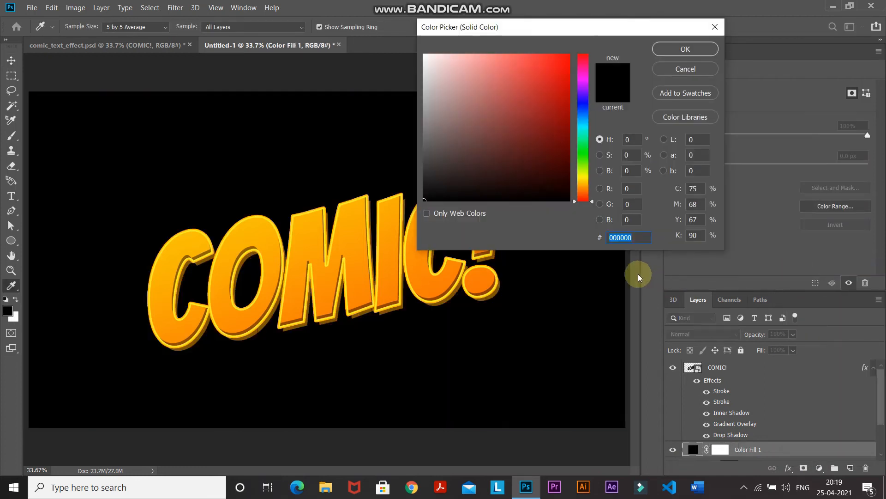
{"action": "type", "text": "0055"}
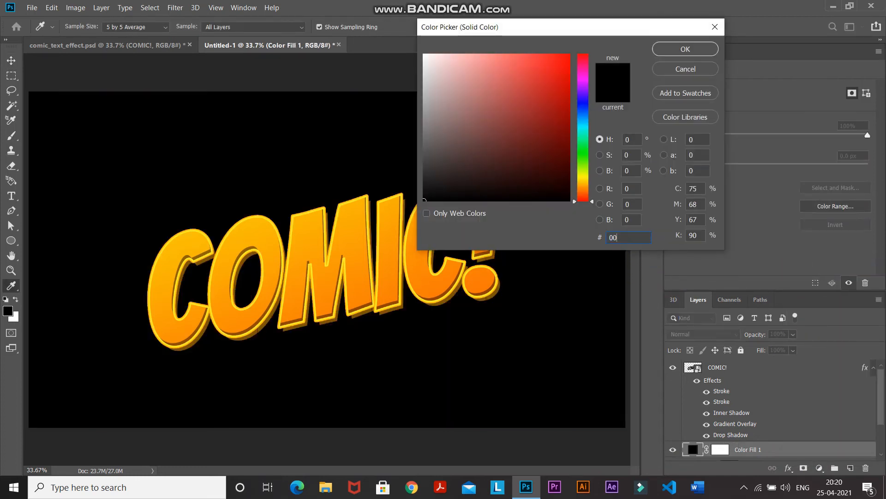
{"action": "type", "text": "7b"}
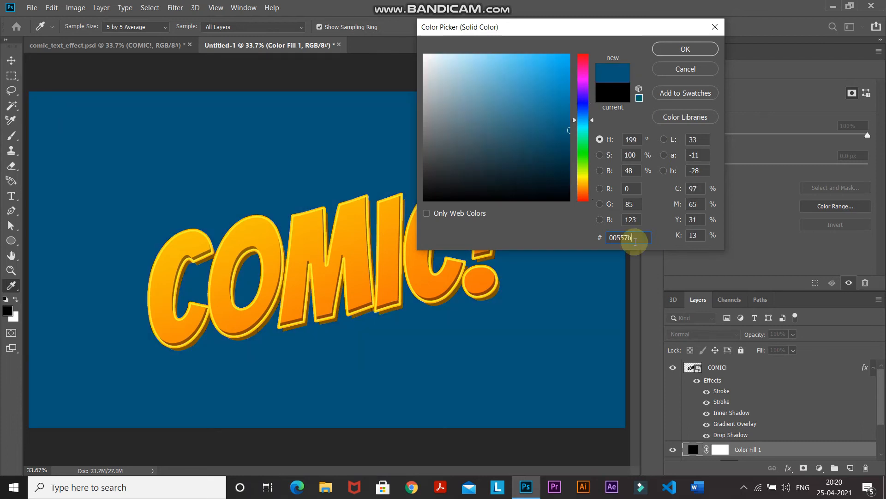
{"action": "key", "text": "Return"}
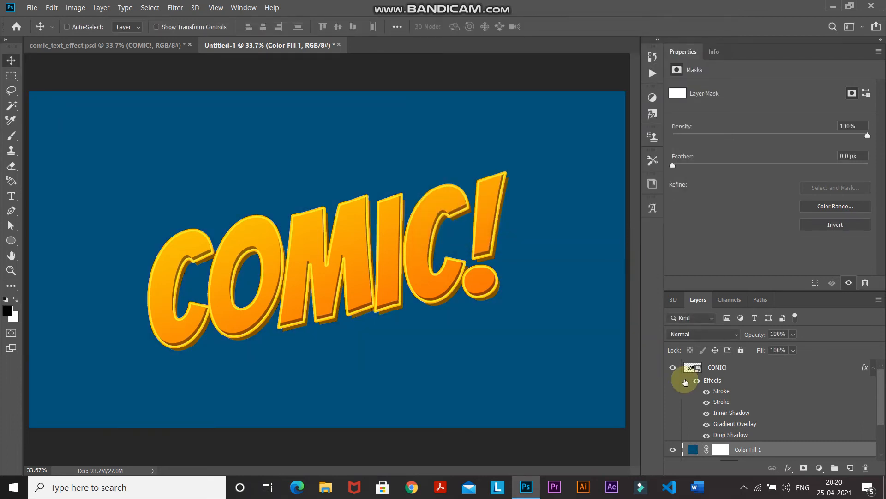
- Clip the color fill to the 1354 image in Color blend mode, and compare the background with the fill off and on
{"action": "right_click", "coordinate": [814, 456]}
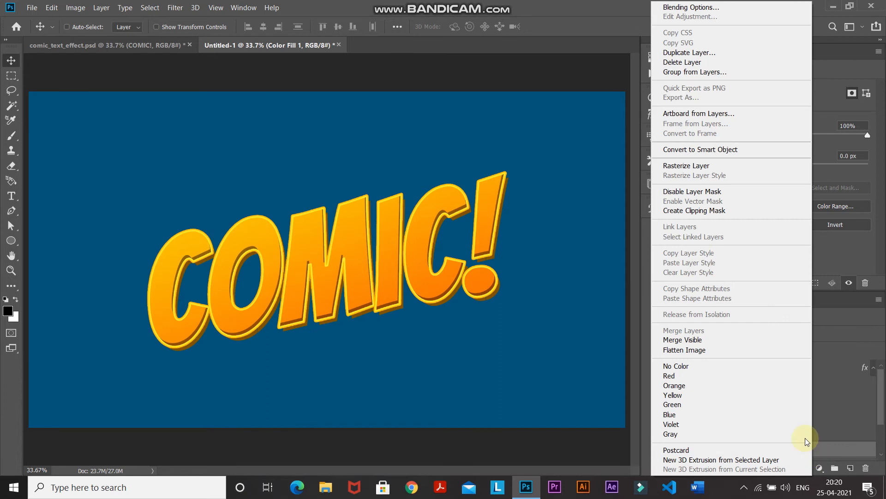
{"action": "left_click", "coordinate": [683, 211]}
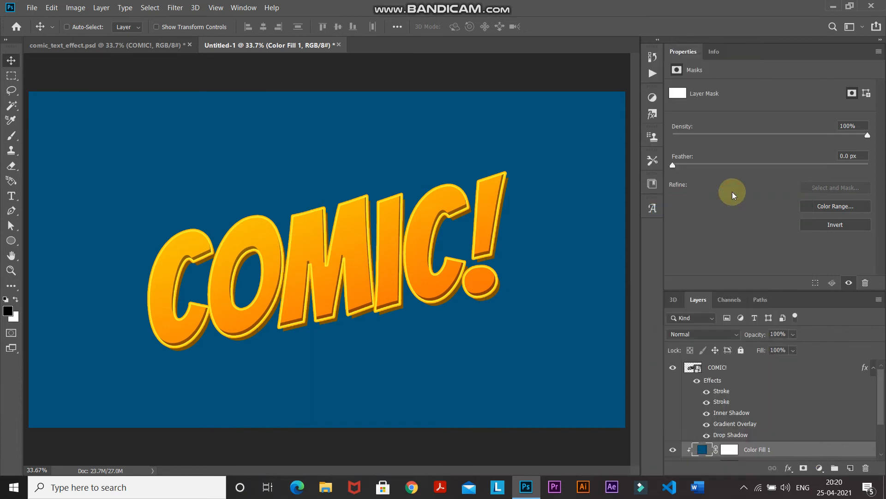
{"action": "left_click", "coordinate": [677, 338]}
{"action": "left_click", "coordinate": [681, 463]}
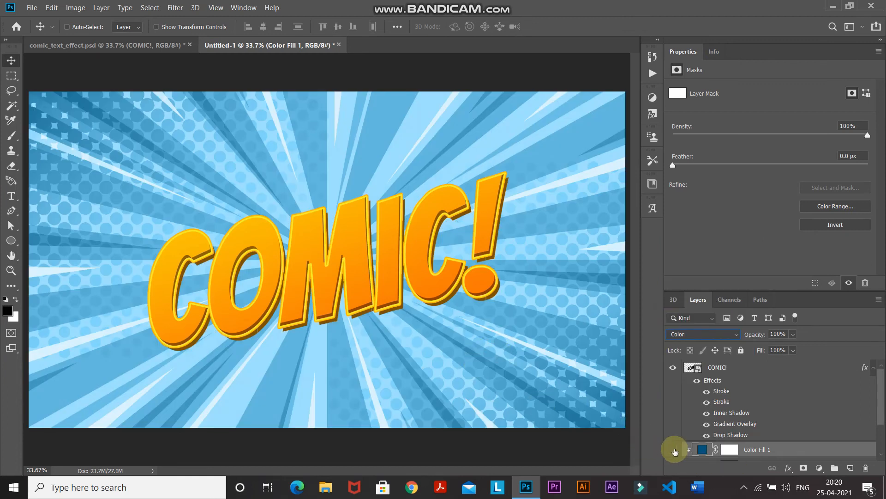
{"action": "left_click", "coordinate": [675, 451]}
{"action": "left_click", "coordinate": [674, 449]}
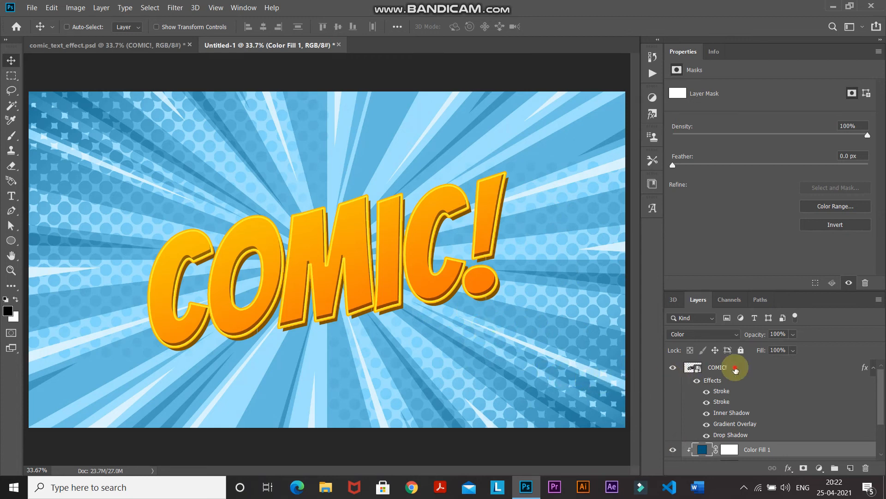
- Put the COMIC! smart object layer into a new group and collapse the group
{"action": "left_click", "coordinate": [736, 369]}
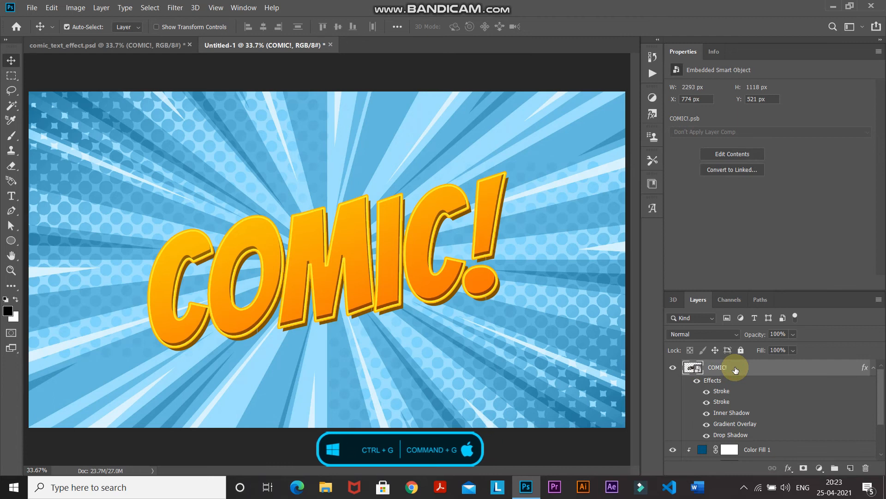
{"action": "key", "text": "ctrl+g"}
{"action": "left_click", "coordinate": [735, 370]}
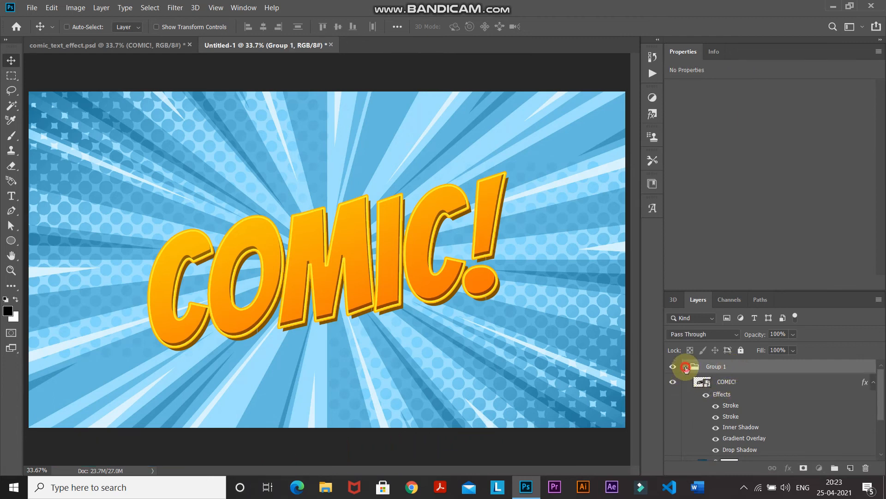
{"action": "left_click", "coordinate": [686, 367]}
- Add a Stroke effect to the group with a size of 42 px positioned Outside
{"action": "left_click", "coordinate": [789, 468]}
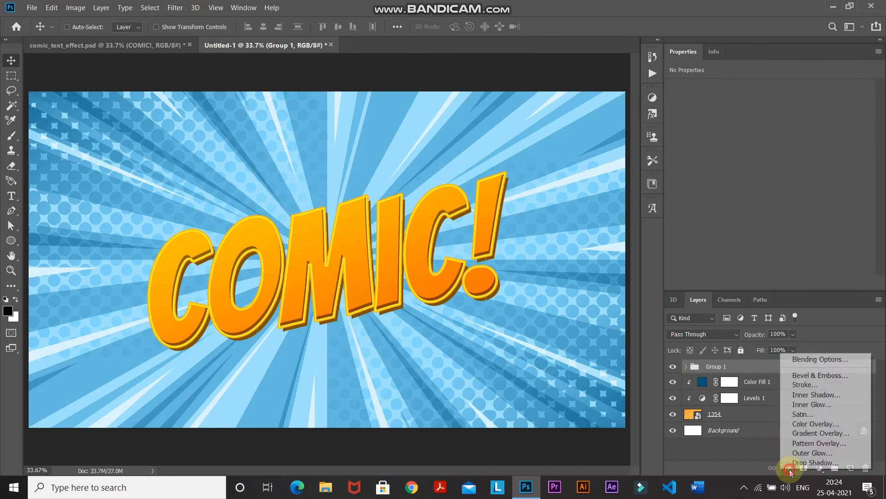
{"action": "left_click", "coordinate": [793, 386]}
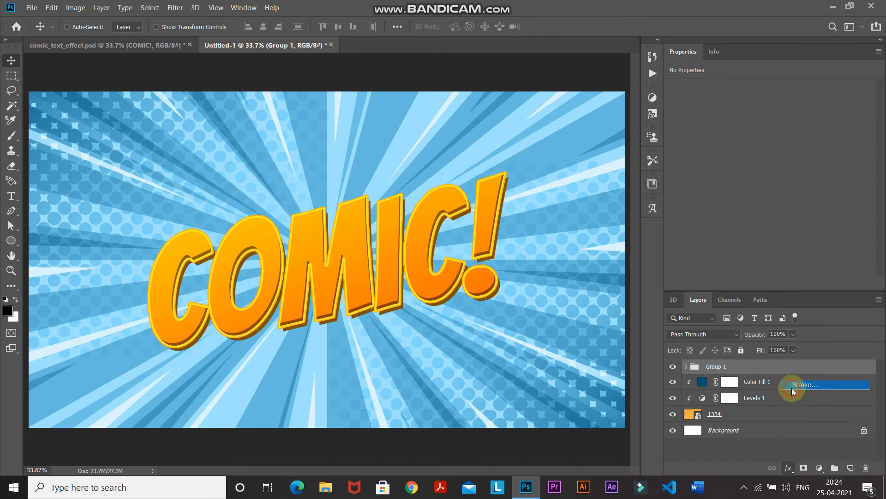
{"action": "type", "text": "42"}
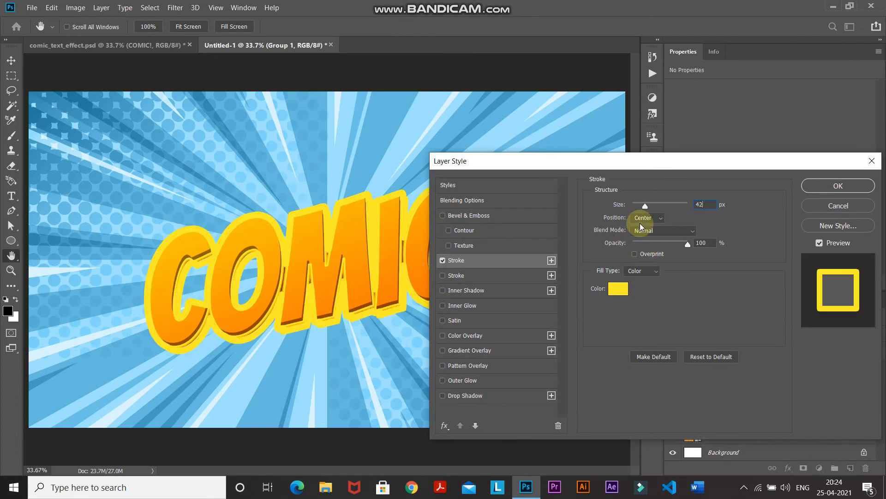
{"action": "left_click", "coordinate": [643, 222]}
{"action": "left_click", "coordinate": [642, 226]}
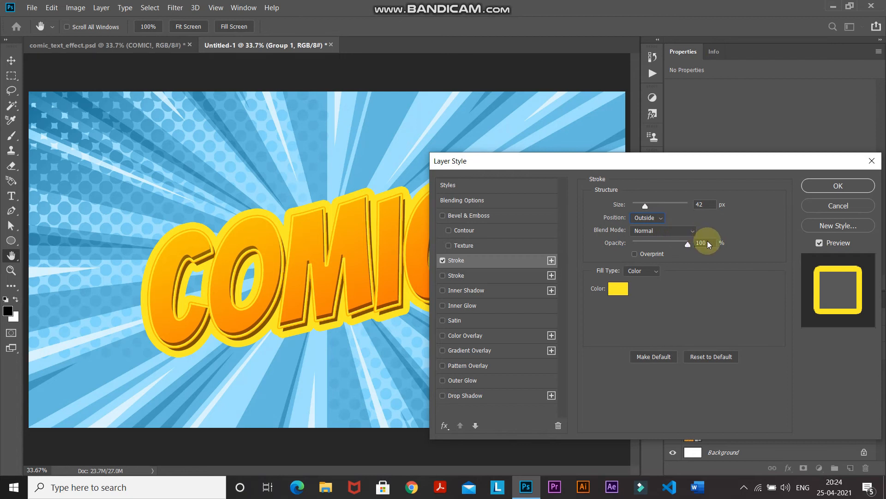
- Fill the group's stroke with a gradient from ffed8f to white, based on the Black, White preset
{"action": "left_click", "coordinate": [635, 273]}
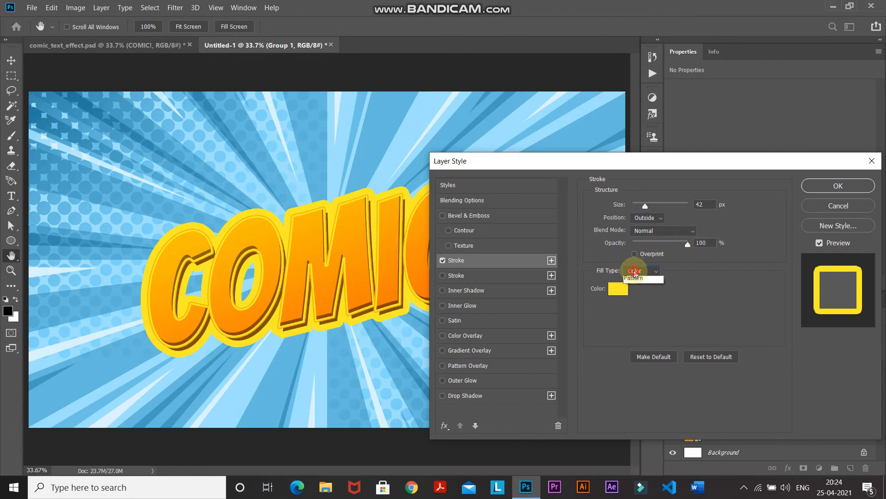
{"action": "left_click", "coordinate": [637, 289]}
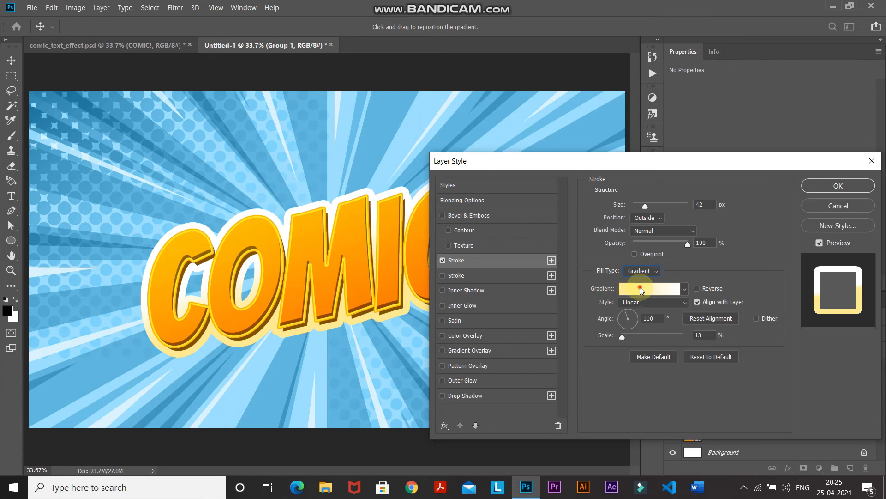
{"action": "left_click", "coordinate": [641, 289]}
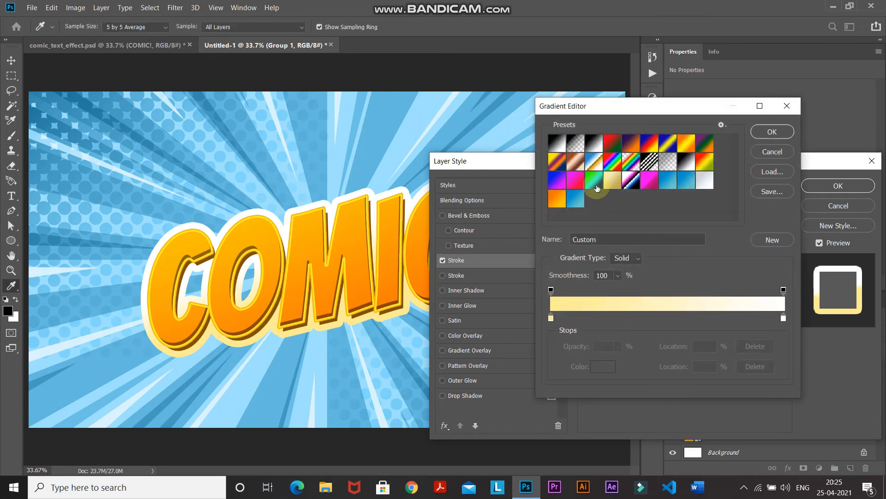
{"action": "left_click", "coordinate": [594, 149]}
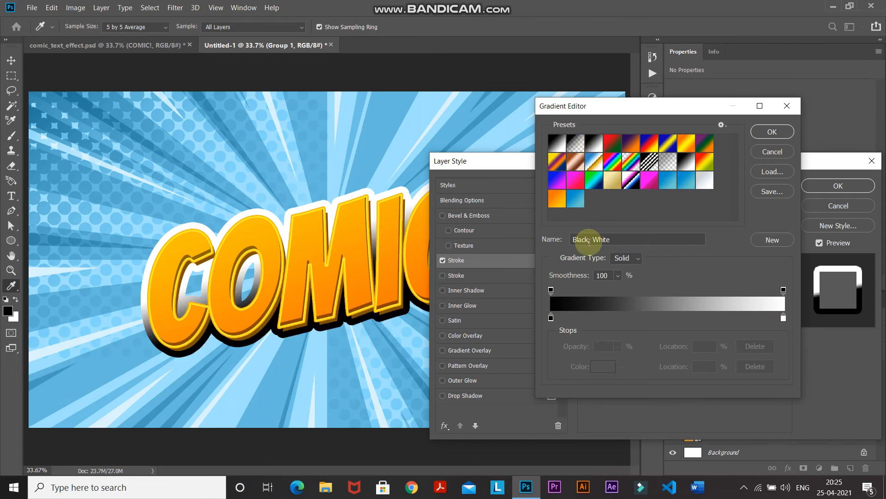
{"action": "left_click", "coordinate": [550, 318]}
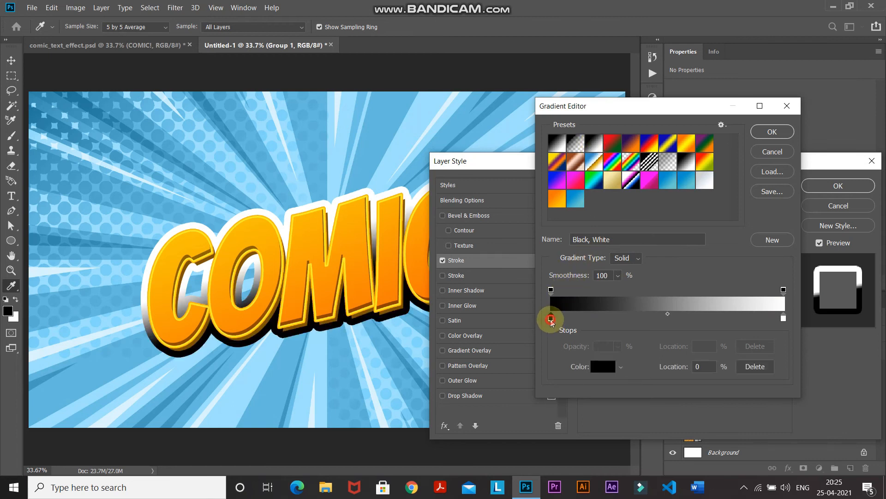
{"action": "double_click", "coordinate": [550, 318]}
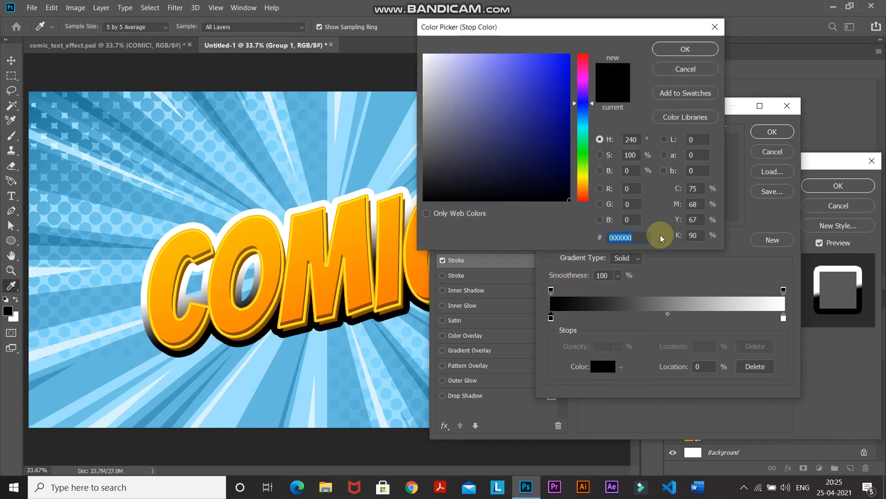
{"action": "type", "text": "ffed8f"}
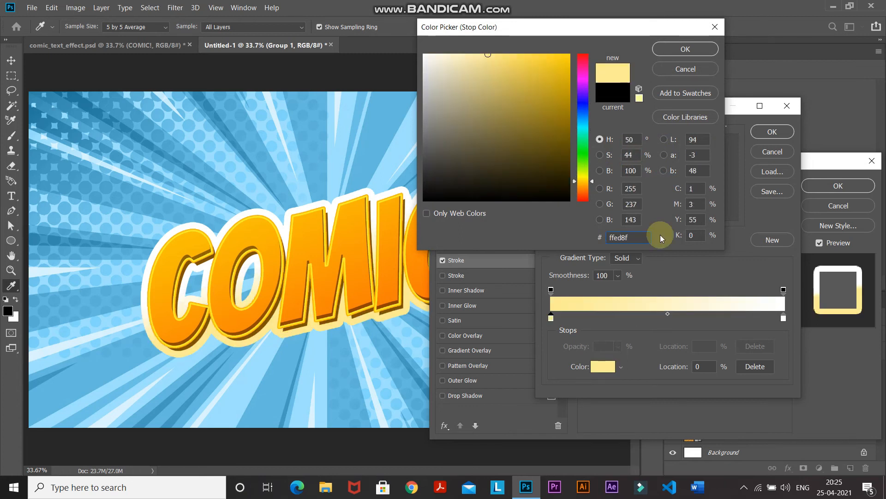
{"action": "left_click", "coordinate": [685, 49]}
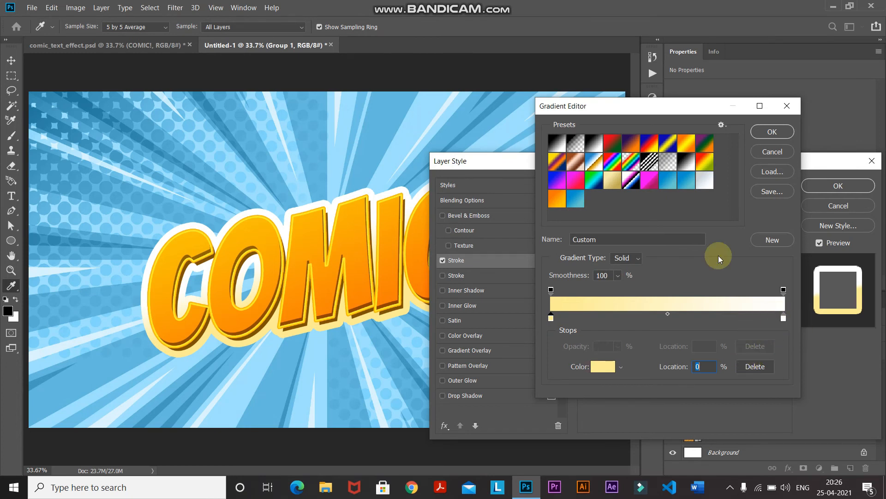
{"action": "left_click", "coordinate": [766, 132]}
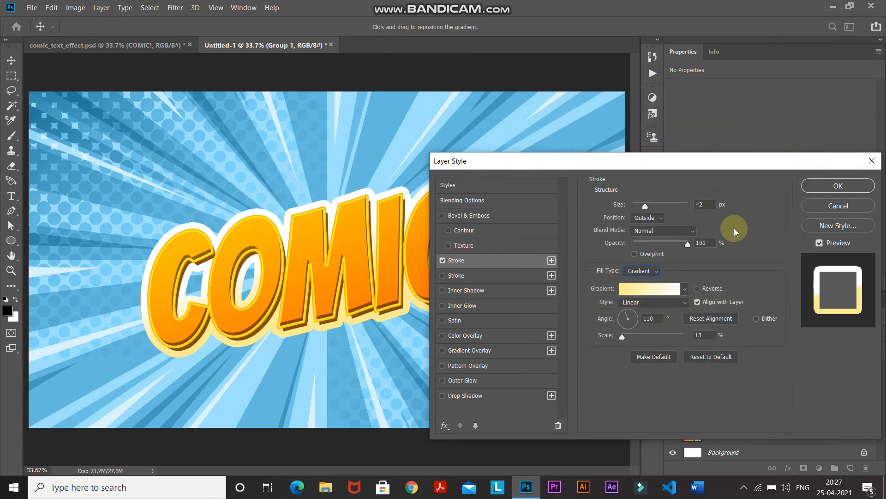
- Set the stroke gradient's angle to 110° and scale to 13%, and compare the text with the stroke off and on
{"action": "left_click", "coordinate": [651, 312]}
{"action": "left_click", "coordinate": [664, 317]}
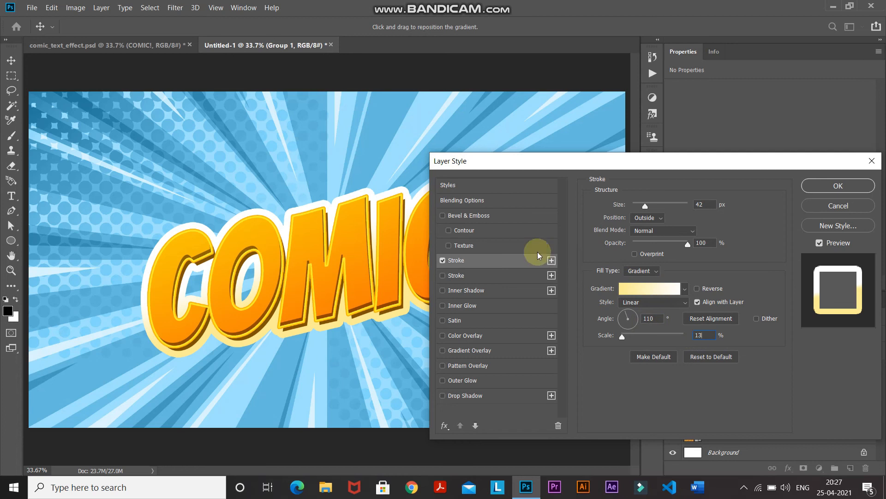
{"action": "left_click", "coordinate": [442, 262]}
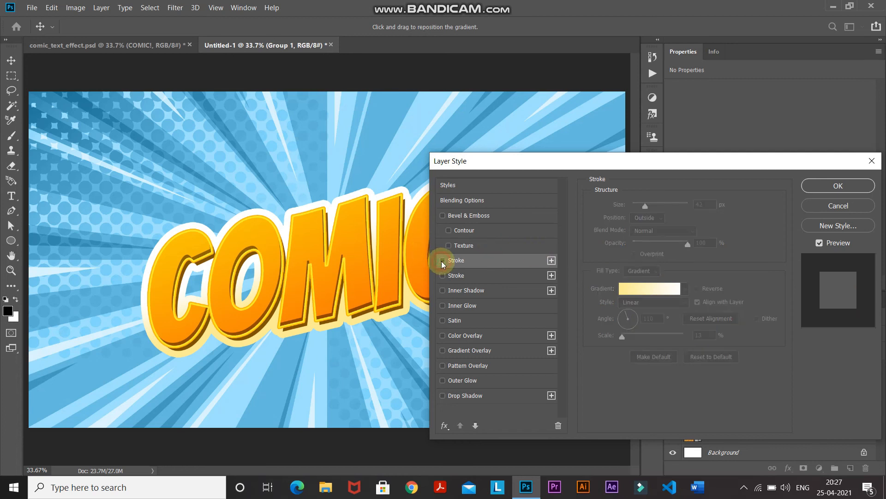
{"action": "left_click", "coordinate": [443, 262]}
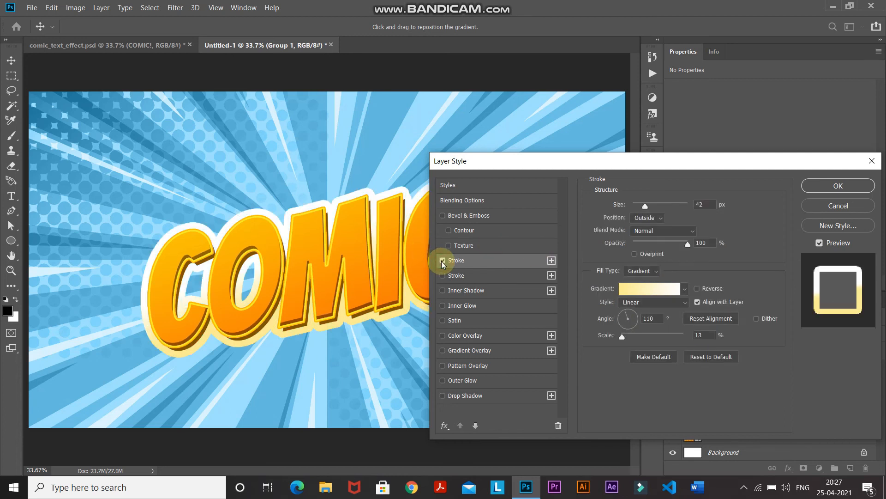
{"action": "left_click", "coordinate": [232, 447]}
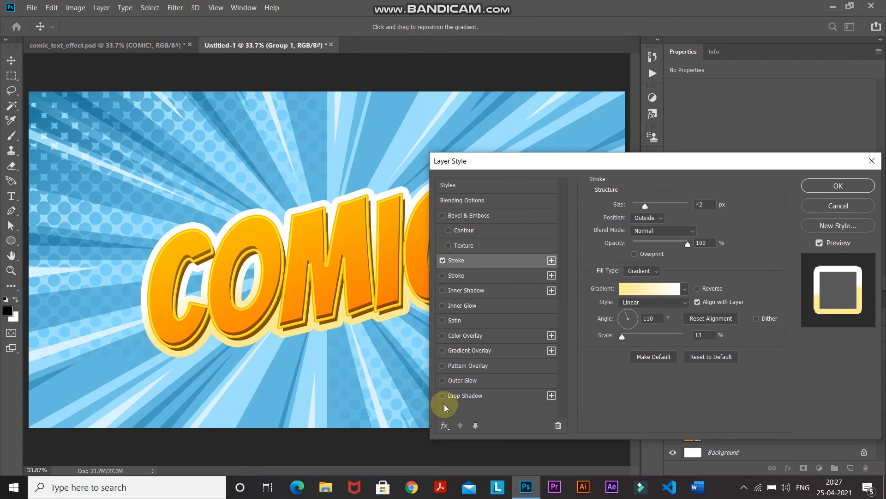
- Add a Drop Shadow effect to the group in Linear Burn blend mode with black as its color
{"action": "left_click", "coordinate": [463, 398]}
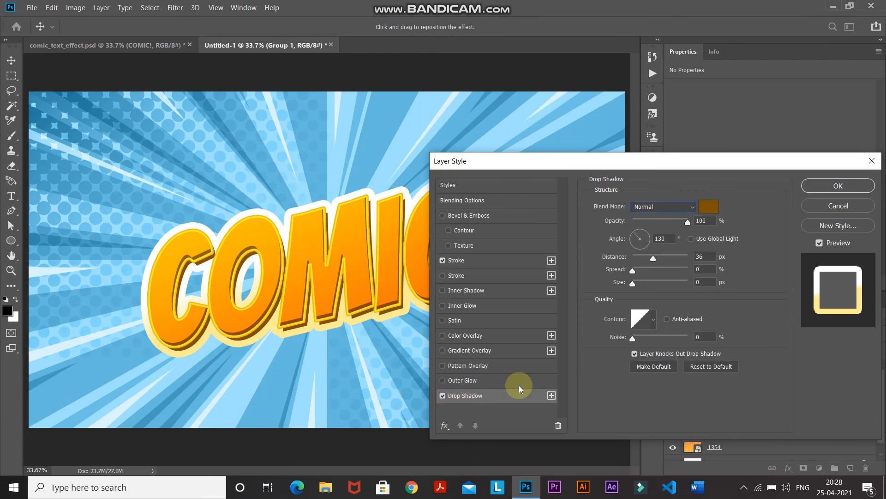
{"action": "left_click", "coordinate": [652, 207]}
{"action": "left_click", "coordinate": [657, 237]}
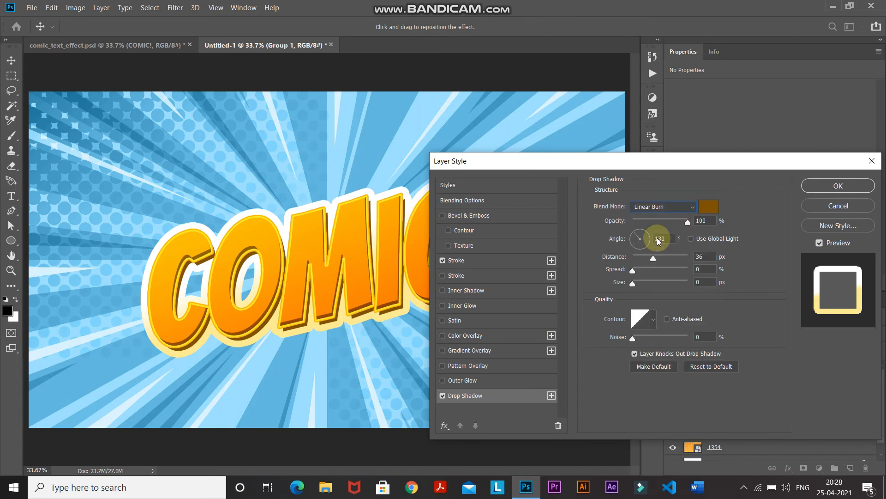
{"action": "left_click", "coordinate": [708, 209]}
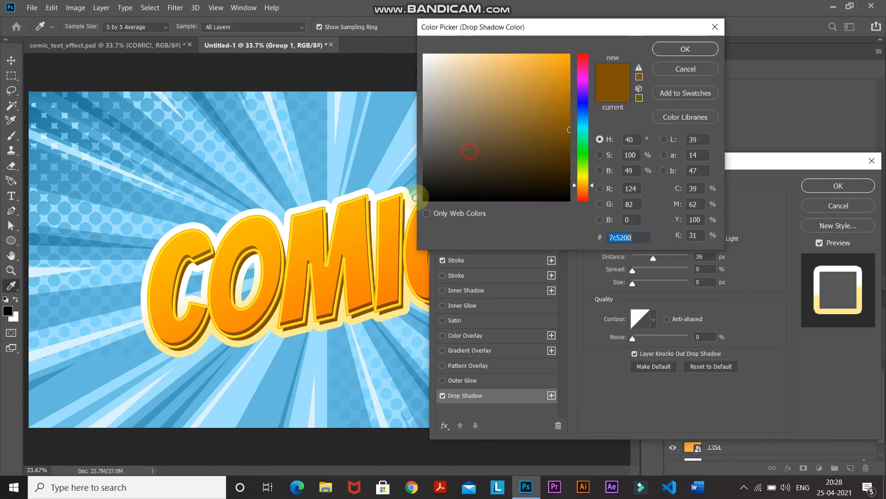
{"action": "left_click", "coordinate": [424, 199]}
{"action": "left_click", "coordinate": [685, 49]}
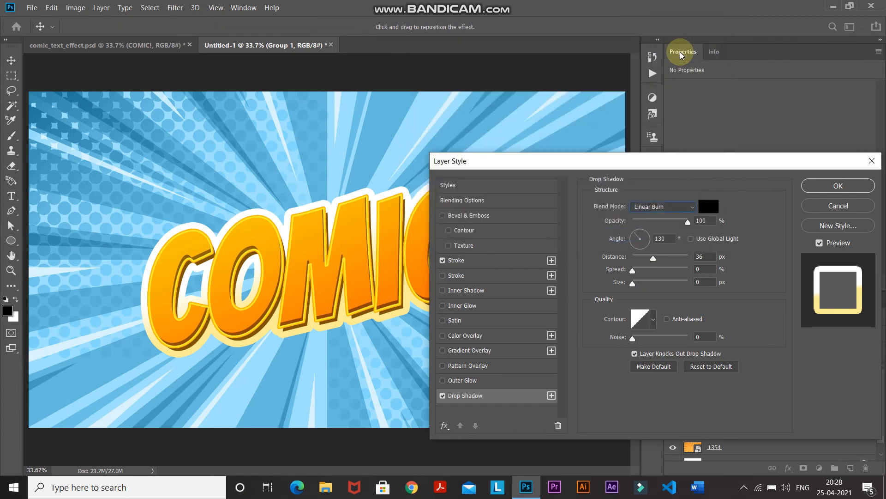
- Set the drop shadow's opacity to 50%, angle to 120°, distance to 50 px and size to 80 px
{"action": "left_click", "coordinate": [710, 222]}
{"action": "key", "text": "BackSpace"}
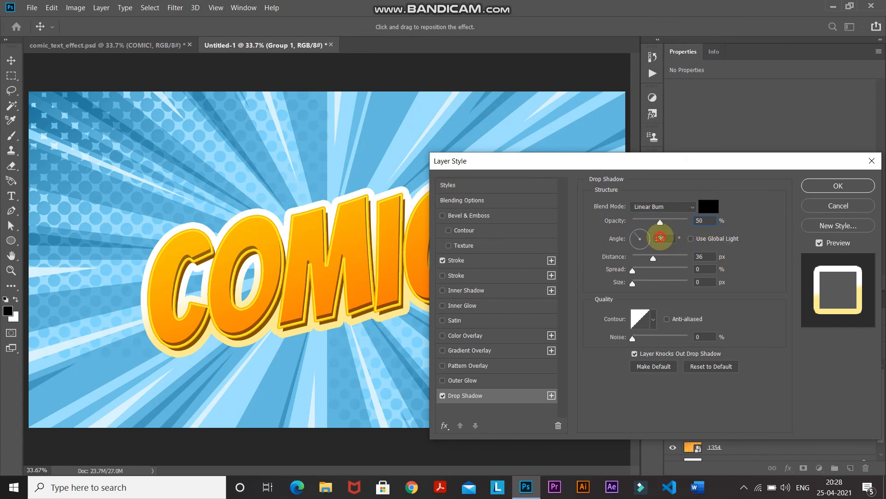
{"action": "left_click", "coordinate": [660, 237]}
{"action": "type", "text": "120"}
{"action": "key", "text": "Tab"}
{"action": "type", "text": "50"}
{"action": "key", "text": "Tab"}
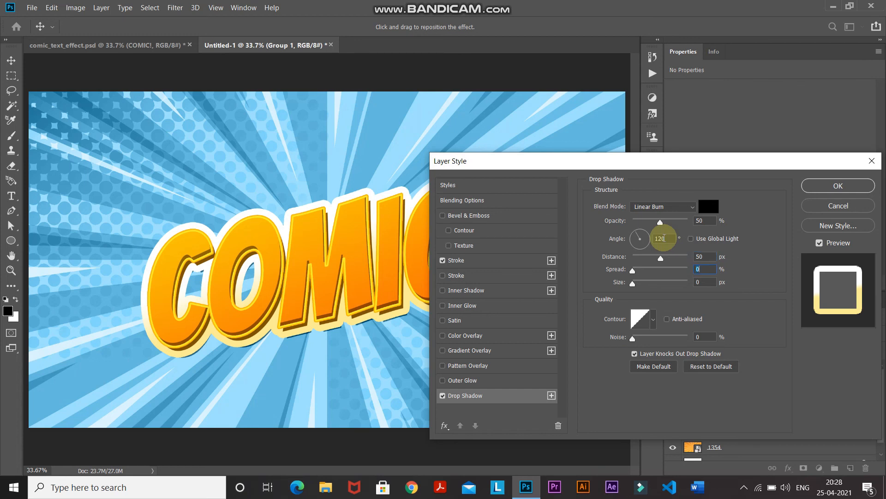
{"action": "type", "text": "80"}
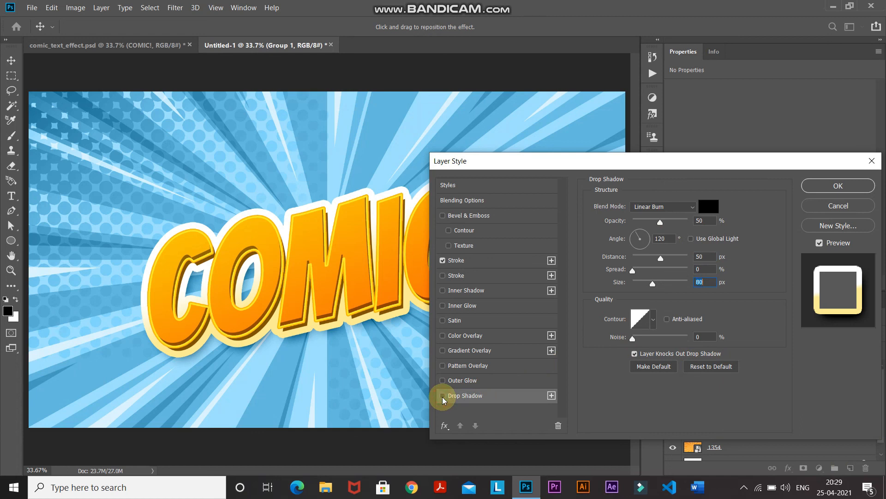
- Compare the text with the drop shadow off and on, and apply the layer styles to the group
{"action": "left_click", "coordinate": [442, 397]}
{"action": "left_click", "coordinate": [443, 396]}
{"action": "left_click", "coordinate": [829, 186]}
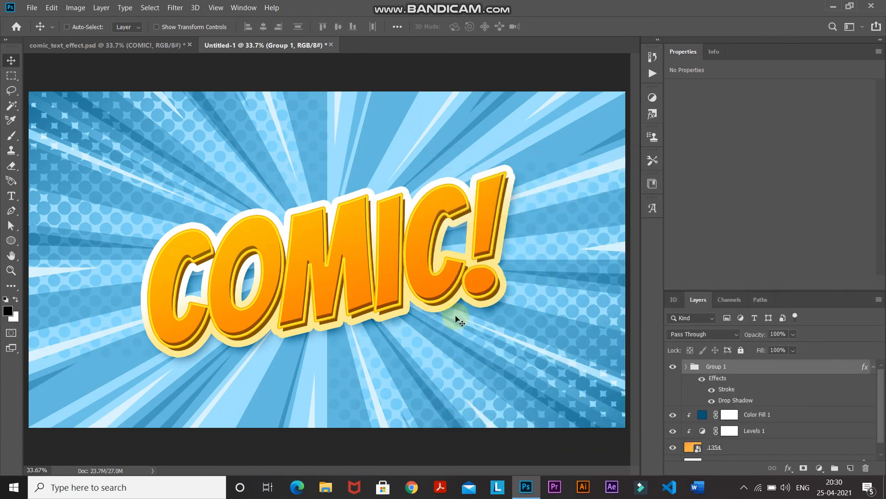